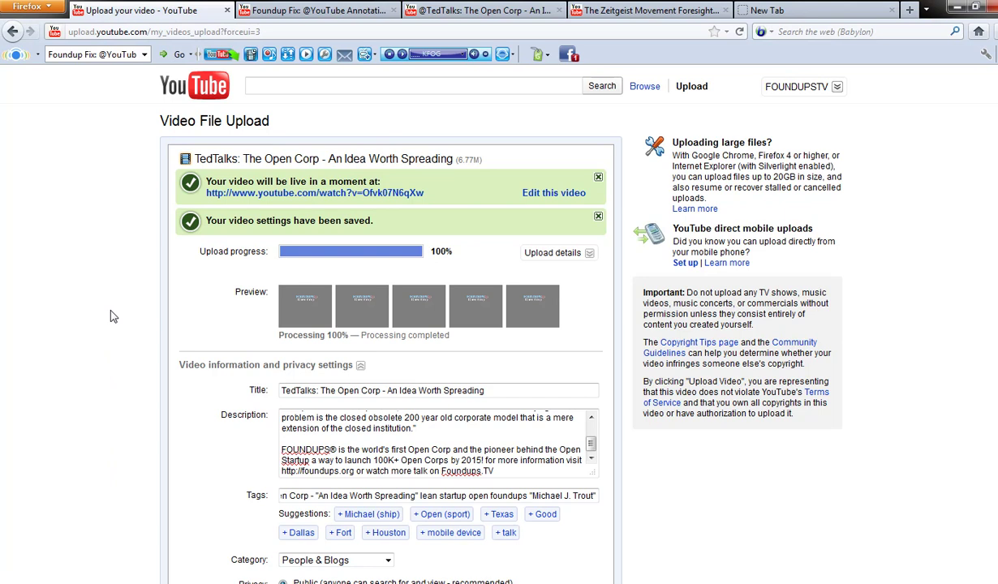
- Bring up and dismiss the TedTalks video link's options, then scroll through the page
right_click(368, 199)
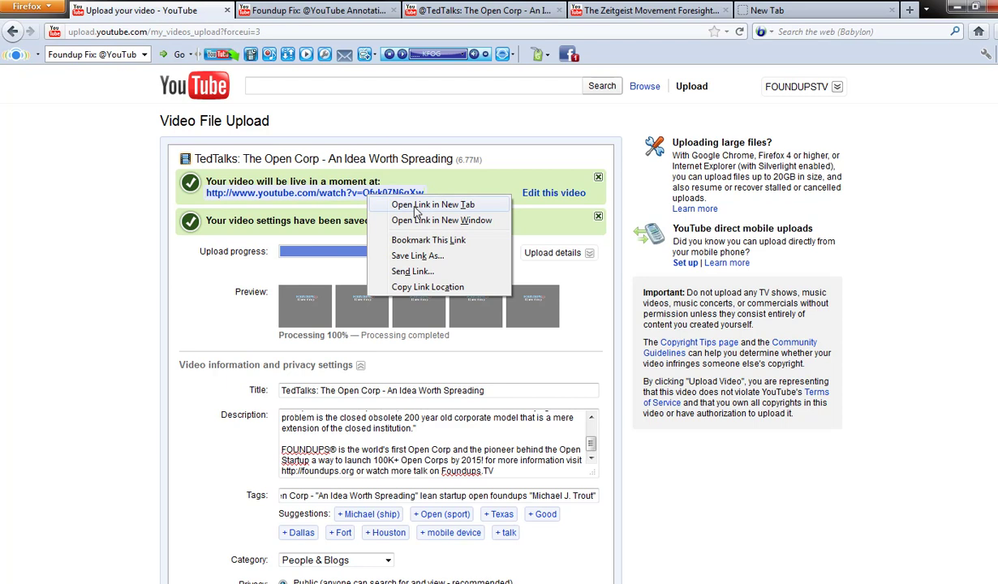
left_click(123, 315)
scroll(202, 325, "down", 5)
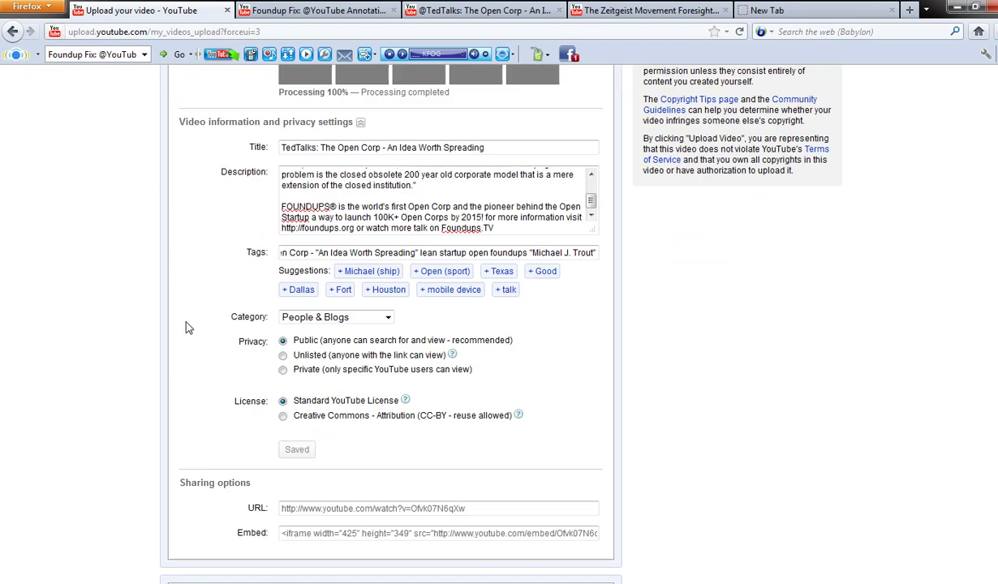
scroll(187, 327, "down", 5)
scroll(187, 328, "down", 2)
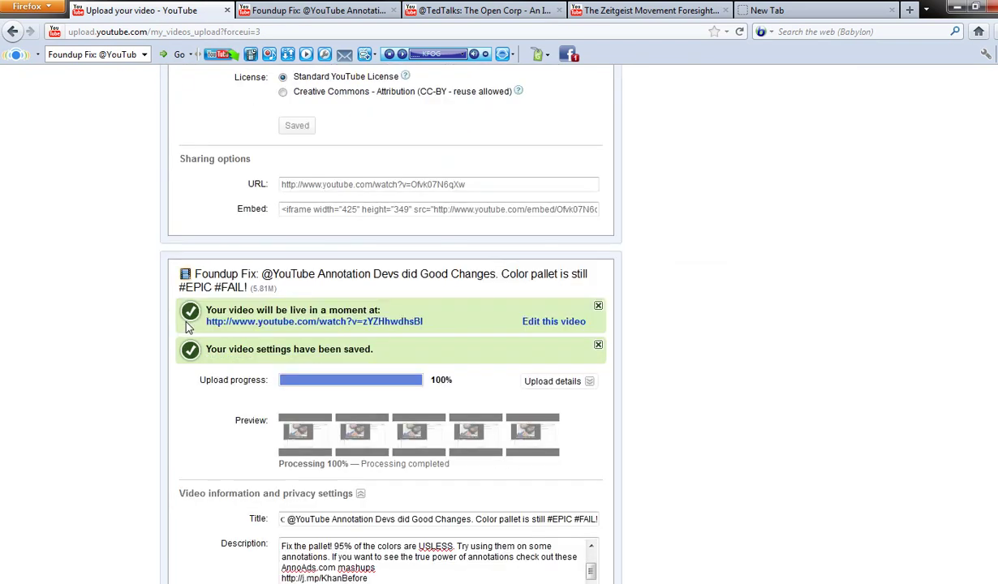
scroll(187, 327, "down", 5)
scroll(187, 327, "down", 4)
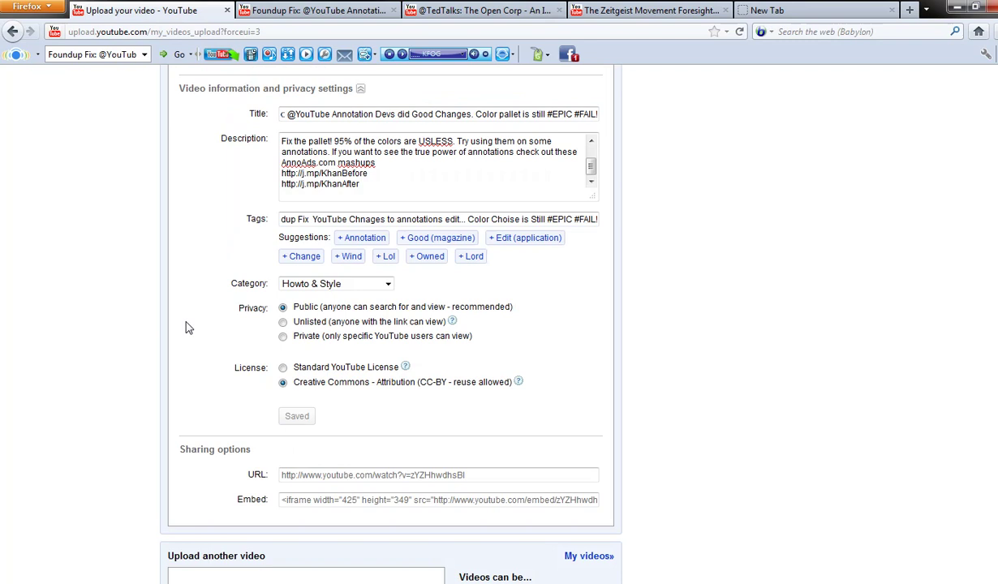
scroll(187, 328, "up", 4)
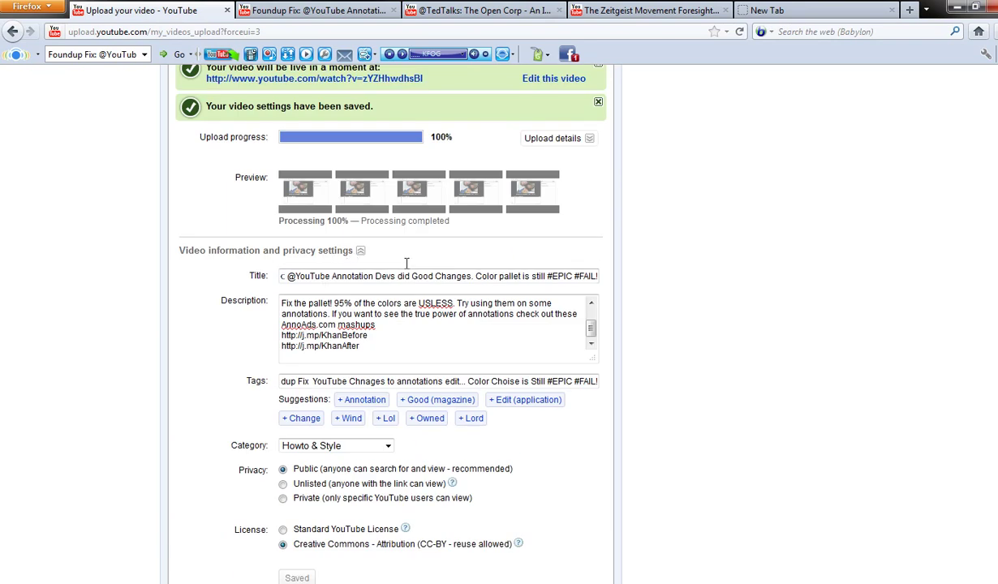
scroll(369, 253, "up", 2)
scroll(373, 259, "up", 5)
scroll(373, 259, "up", 5)
scroll(374, 260, "down", 5)
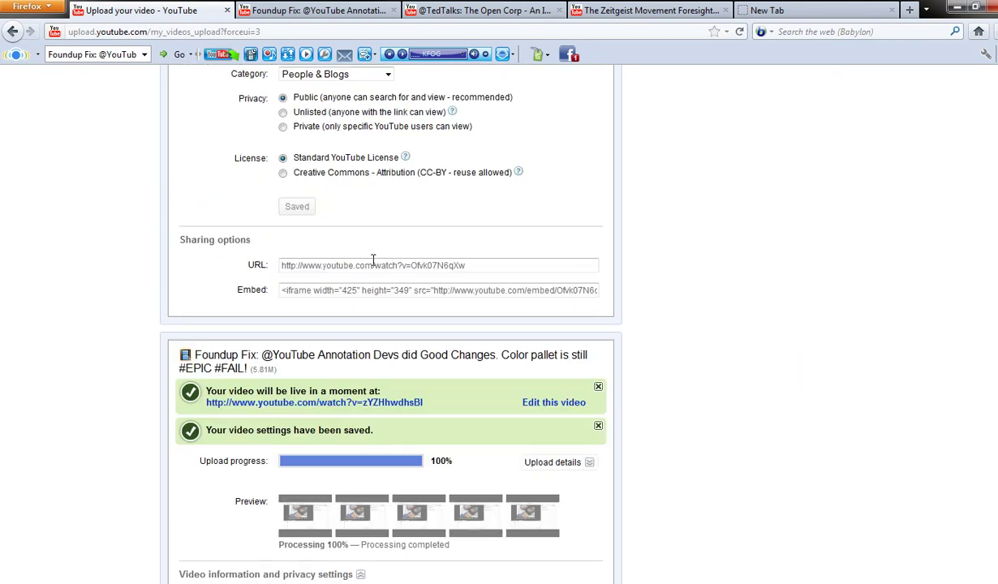
scroll(373, 261, "down", 7)
scroll(375, 266, "down", 3)
scroll(375, 266, "down", 2)
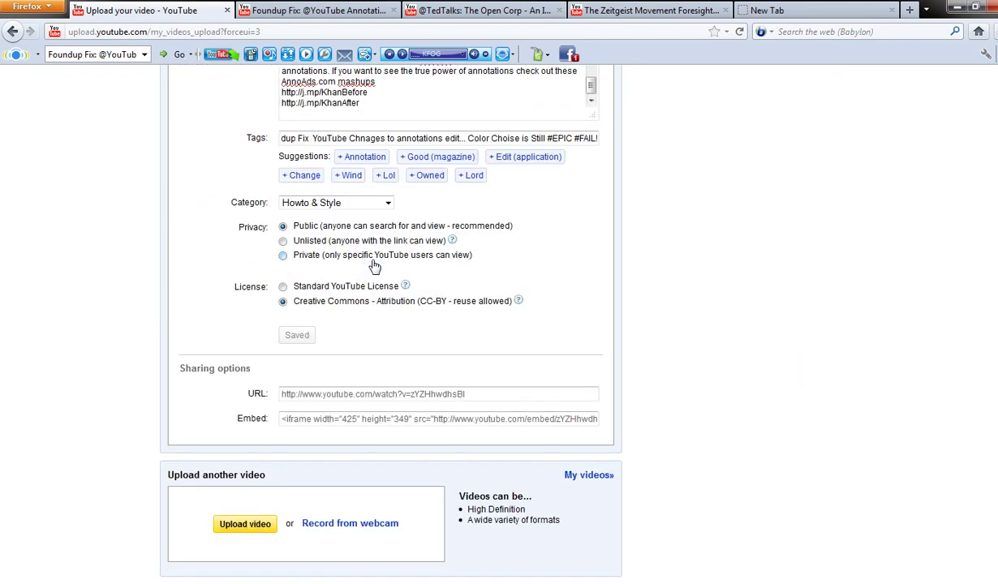
scroll(375, 267, "up", 7)
scroll(374, 265, "up", 4)
scroll(373, 265, "up", 3)
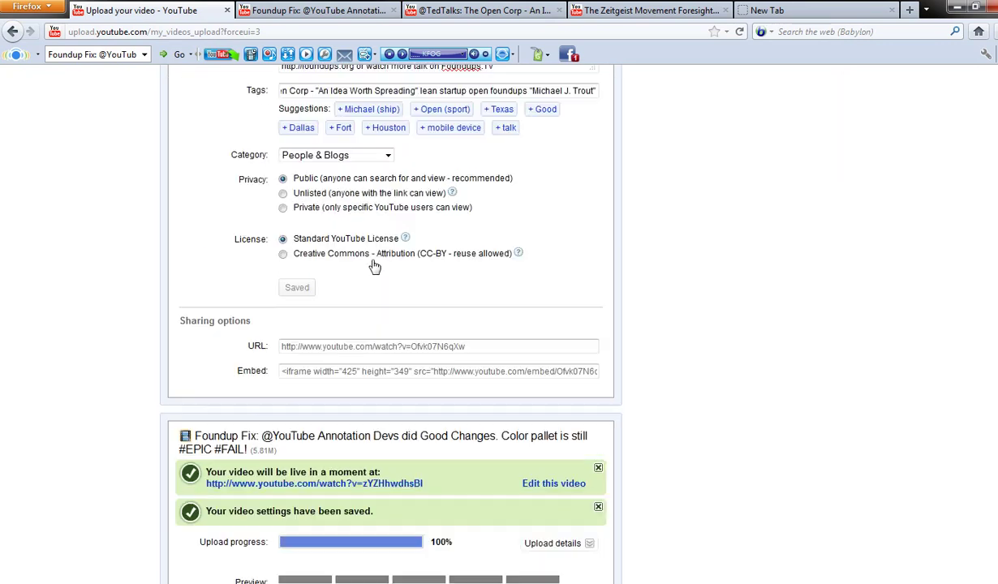
scroll(373, 265, "up", 5)
scroll(373, 265, "up", 4)
scroll(373, 265, "up", 2)
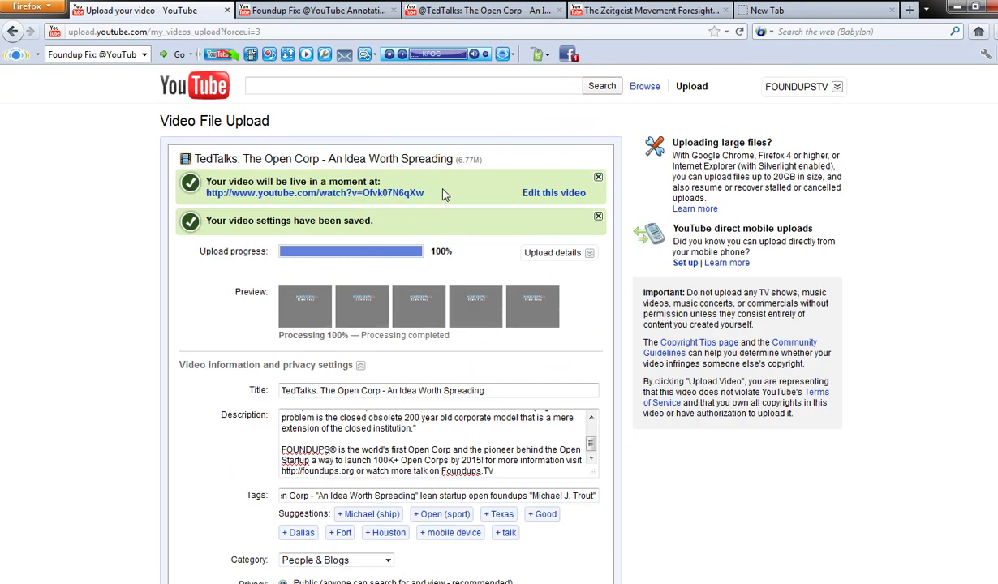
- Select the whole TedTalks video address and clear it
left_click_drag(427, 193, 371, 193)
left_click_drag(310, 206, 207, 202)
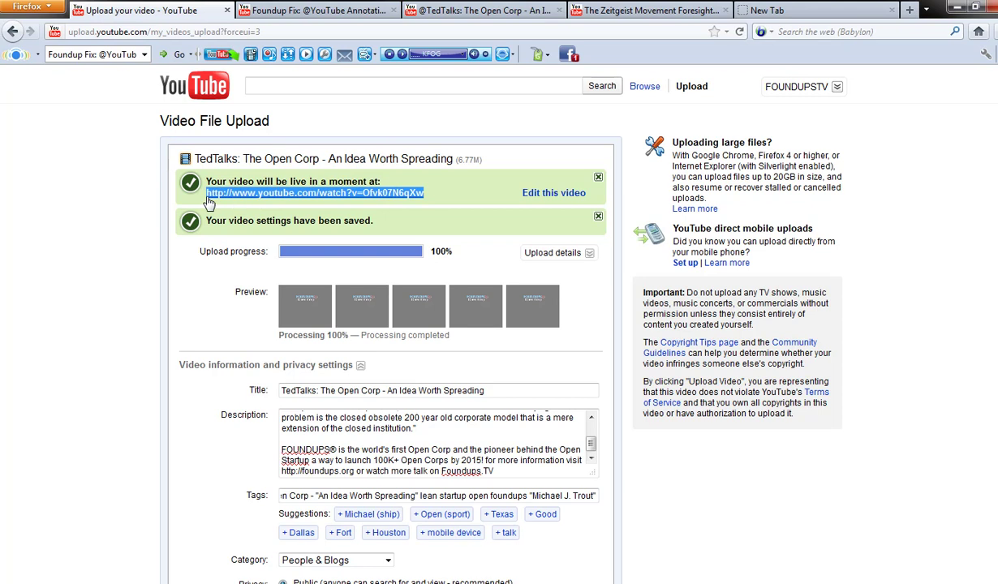
left_click(185, 231)
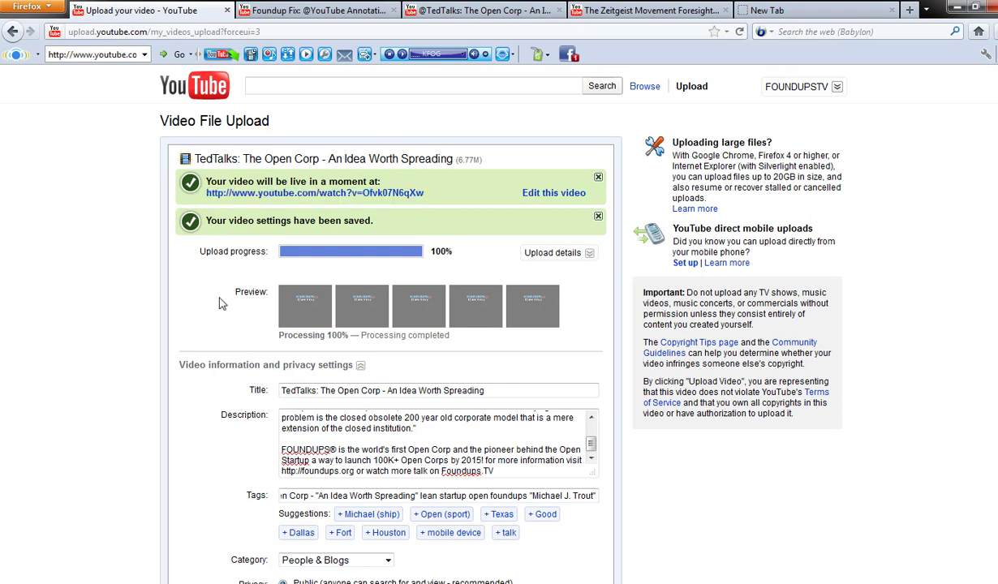
scroll(219, 300, "down", 5)
scroll(230, 314, "down", 4)
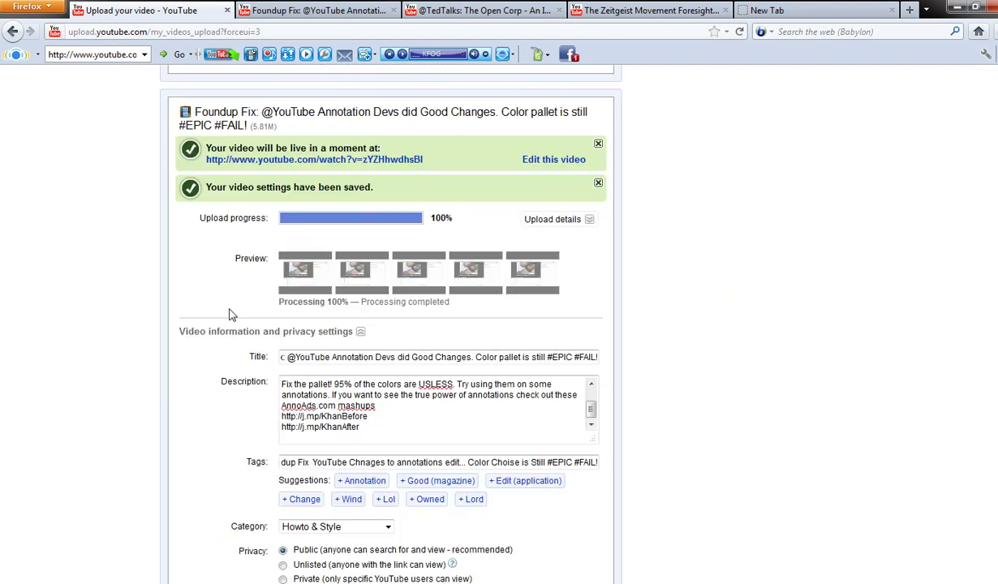
scroll(228, 315, "up", 4)
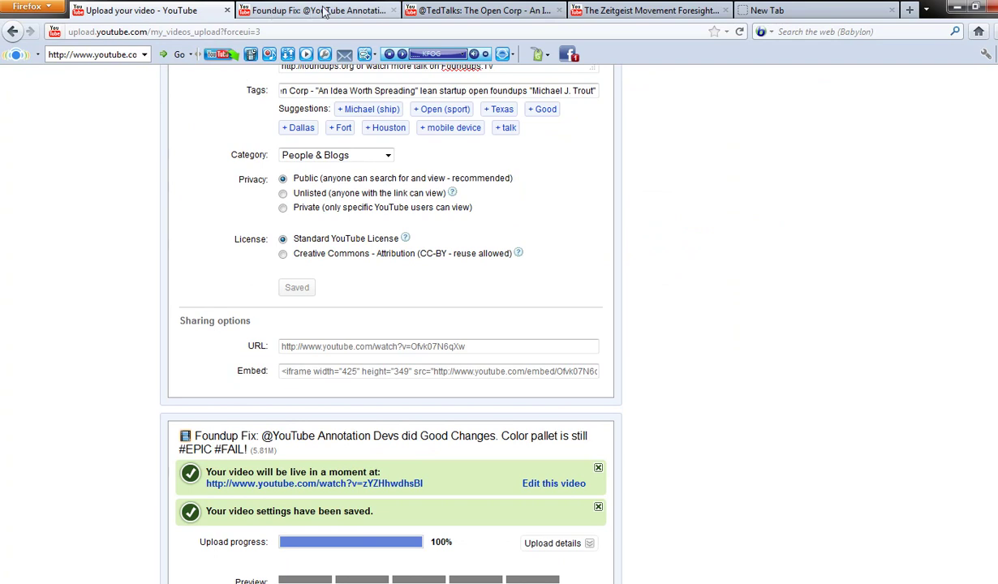
- Open the Foundup Fix video's annotation editor and compare it with the upload tab
left_click(286, 10)
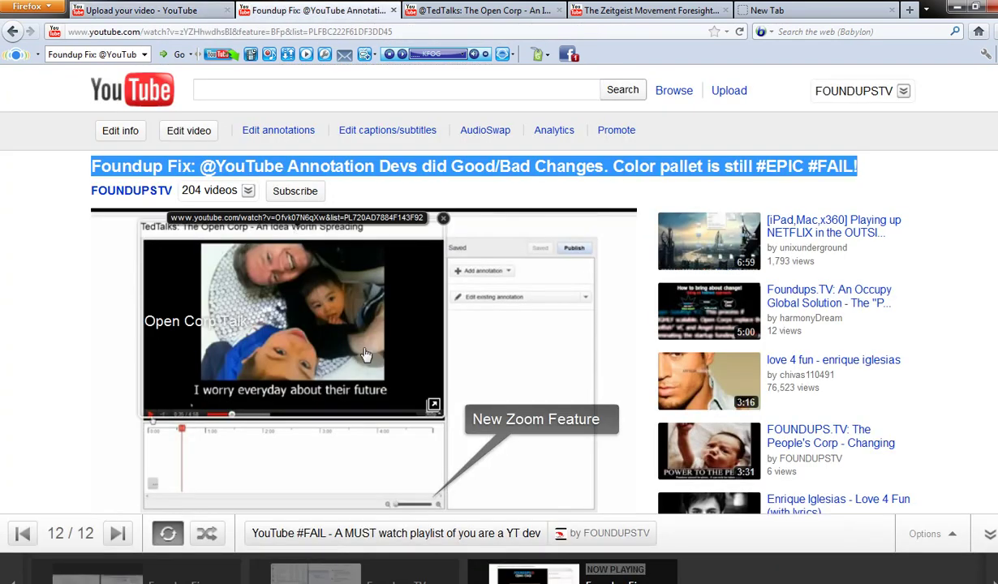
left_click(278, 131)
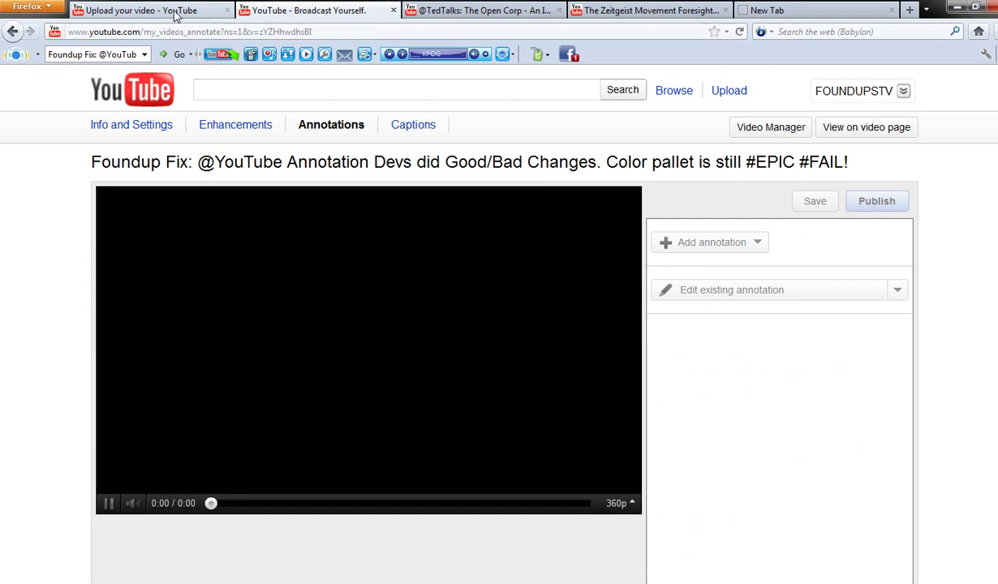
left_click(169, 11)
left_click(280, 11)
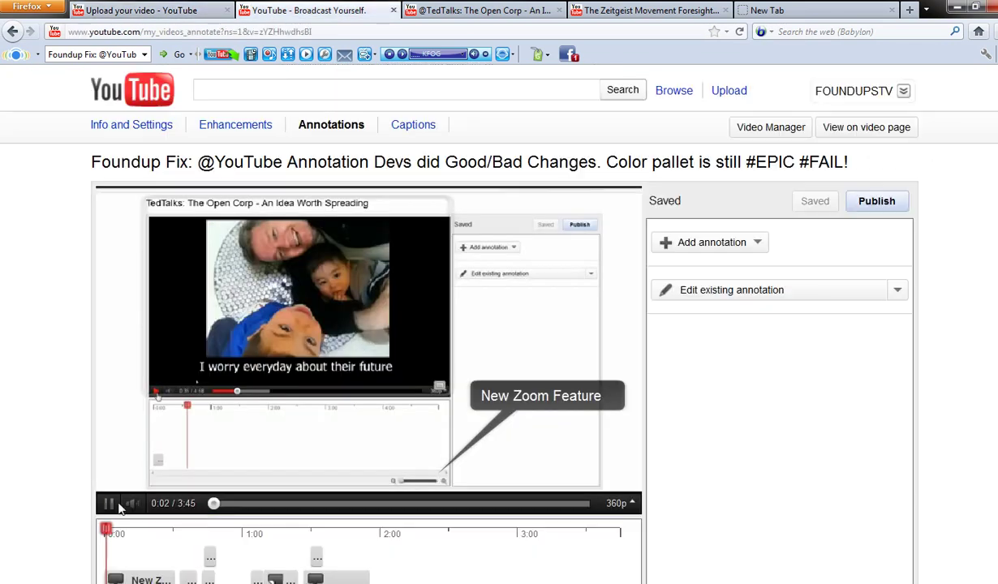
left_click(180, 13)
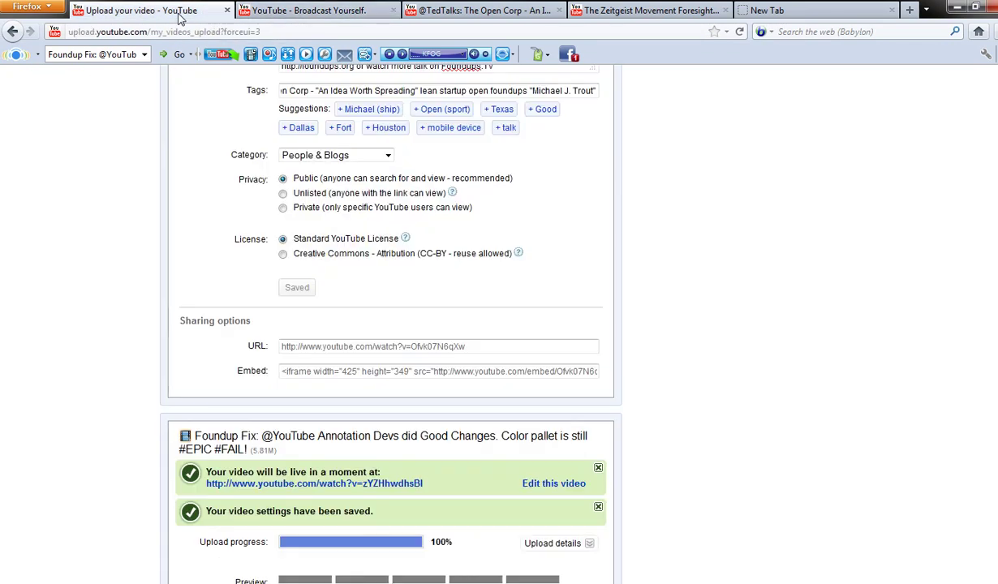
left_click(262, 11)
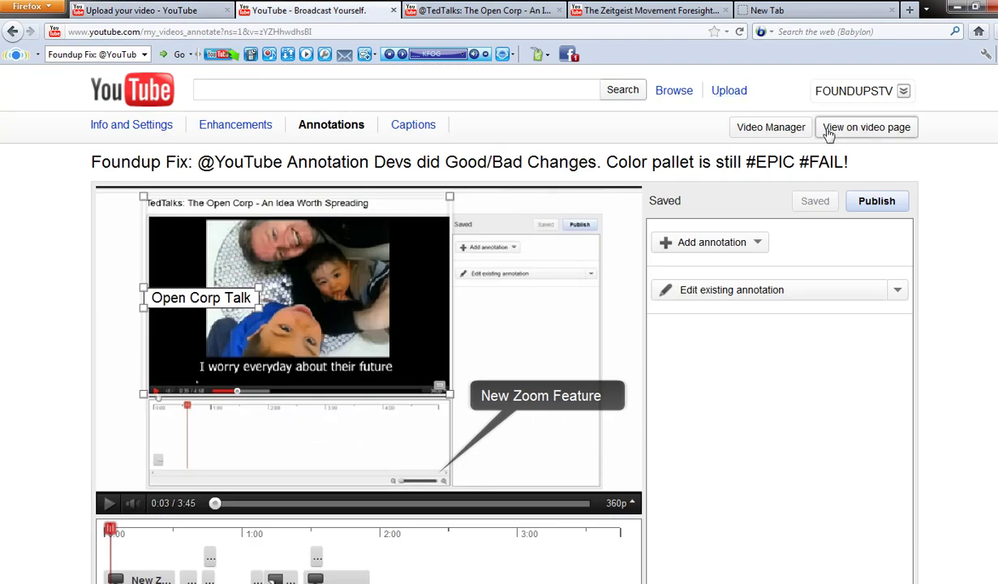
- Load the Foundup Fix video's public watch page from the annotation editor
left_click(873, 135)
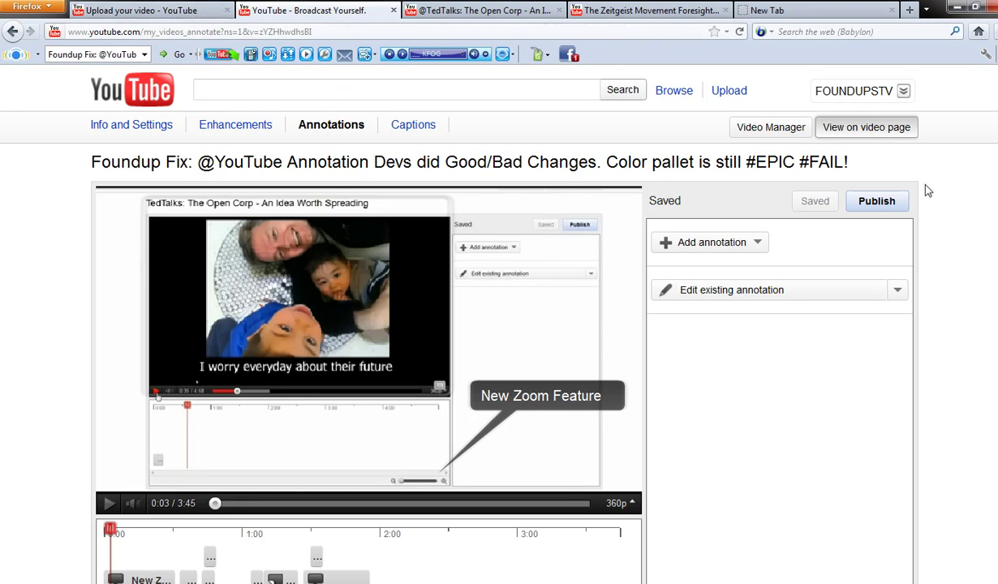
left_click(865, 129)
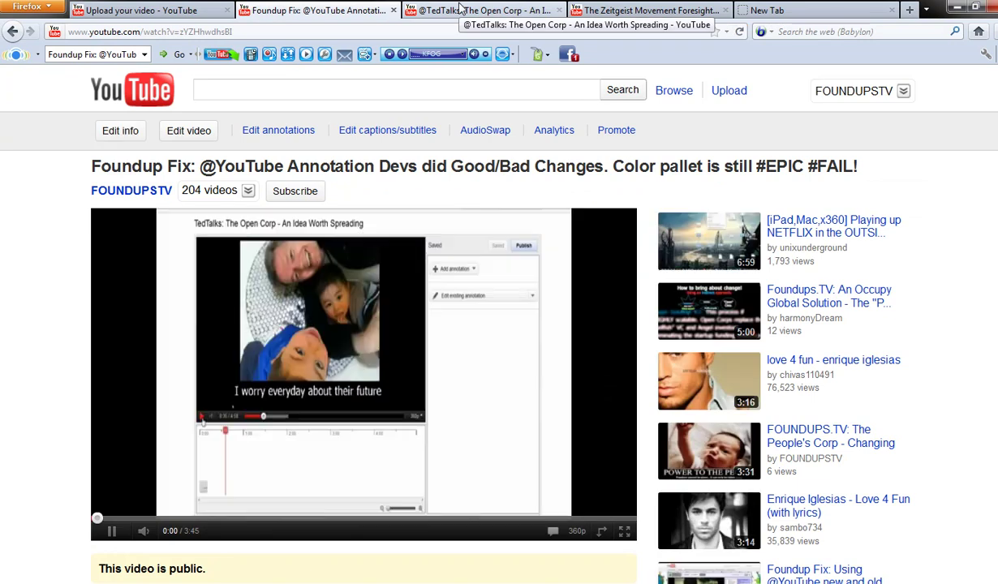
- Reopen the annotation editor, publish the Foundup Fix annotations, and list existing annotations for editing
left_click(283, 133)
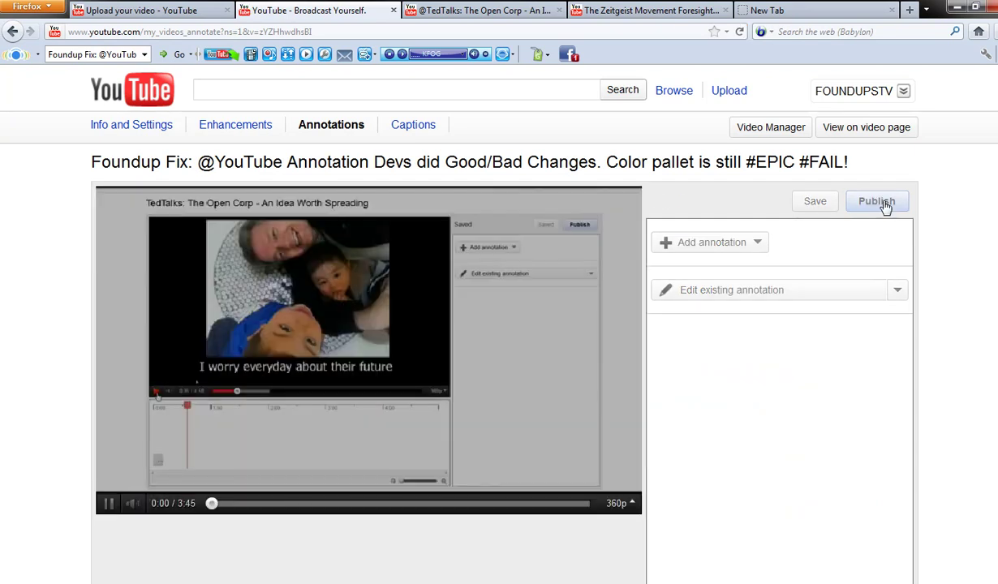
left_click(878, 202)
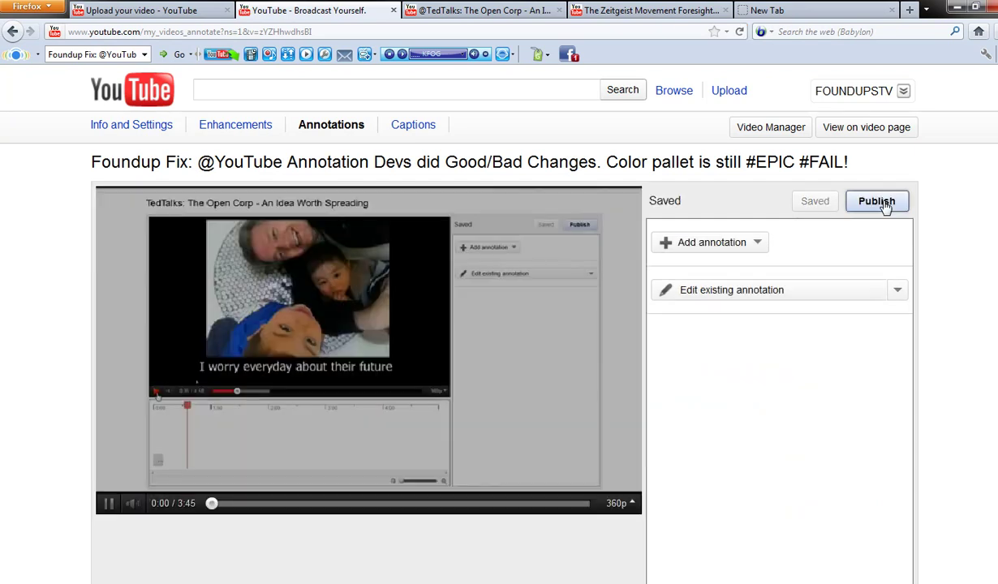
left_click(109, 504)
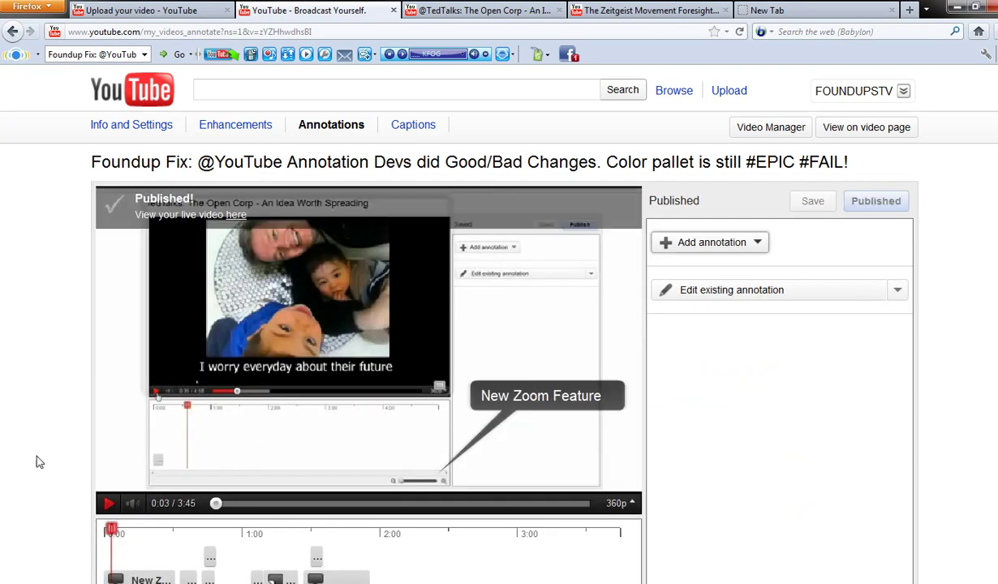
scroll(45, 450, "down", 2)
scroll(46, 455, "down", 2)
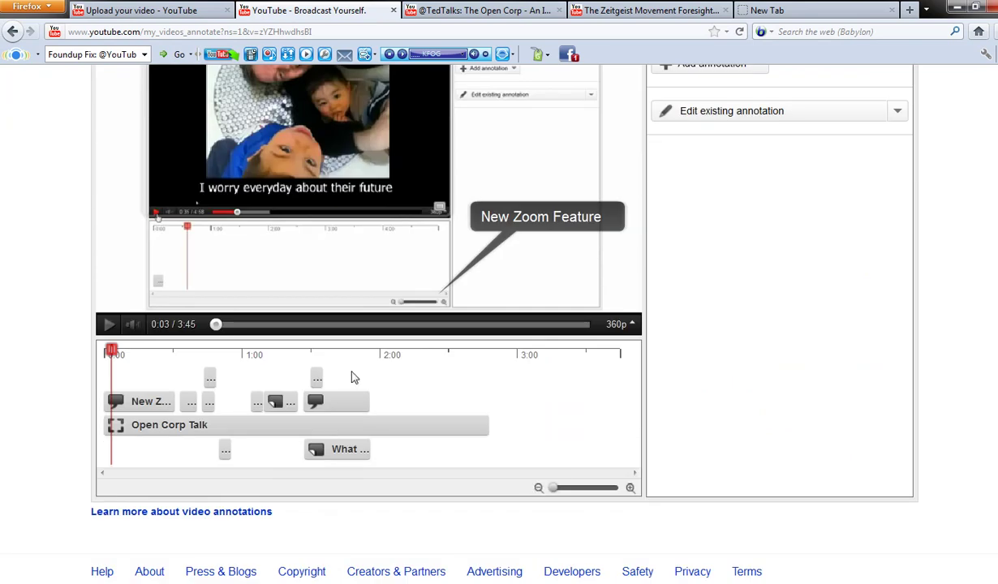
scroll(369, 418, "up", 2)
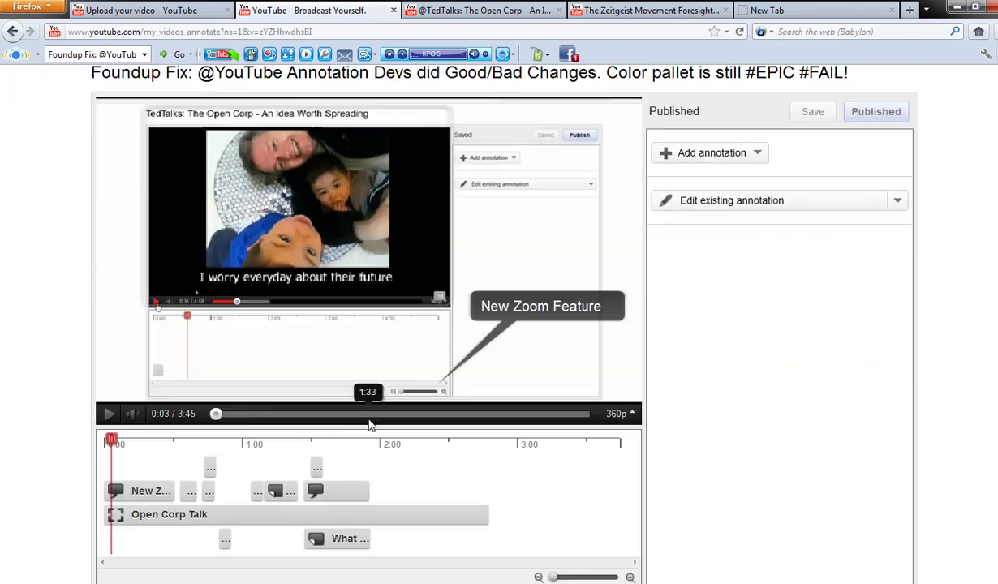
left_click(745, 205)
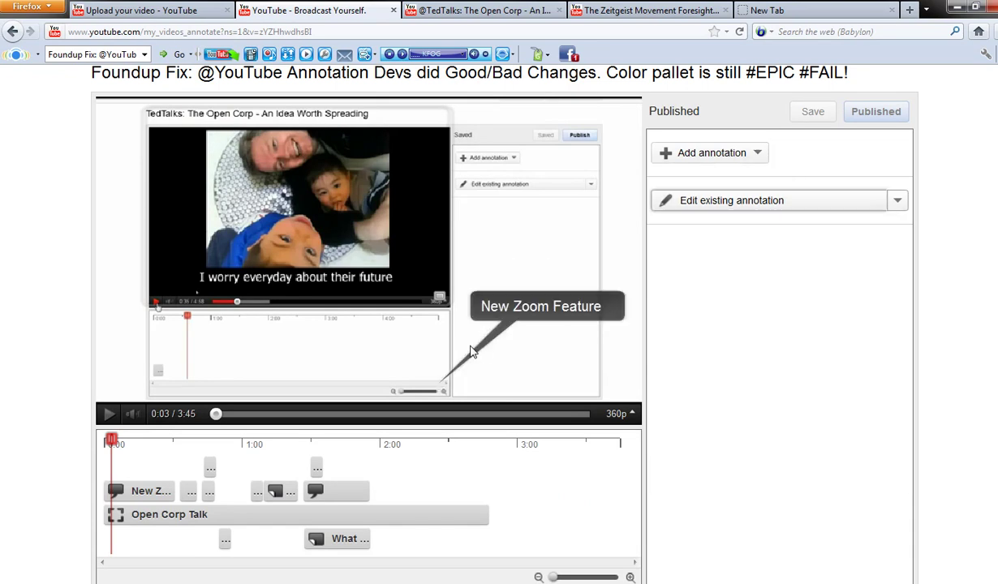
left_click(522, 311)
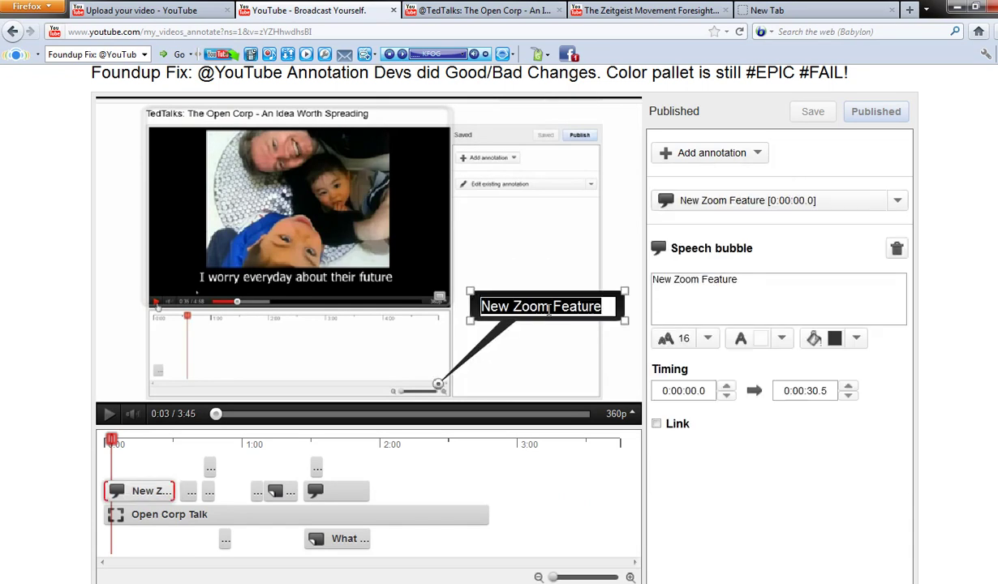
left_click(502, 275)
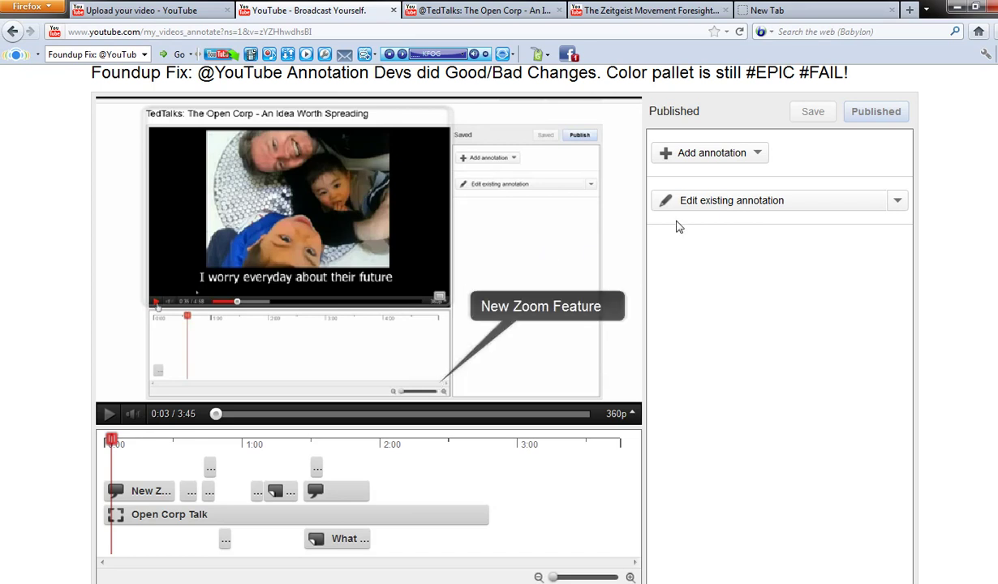
left_click(553, 309)
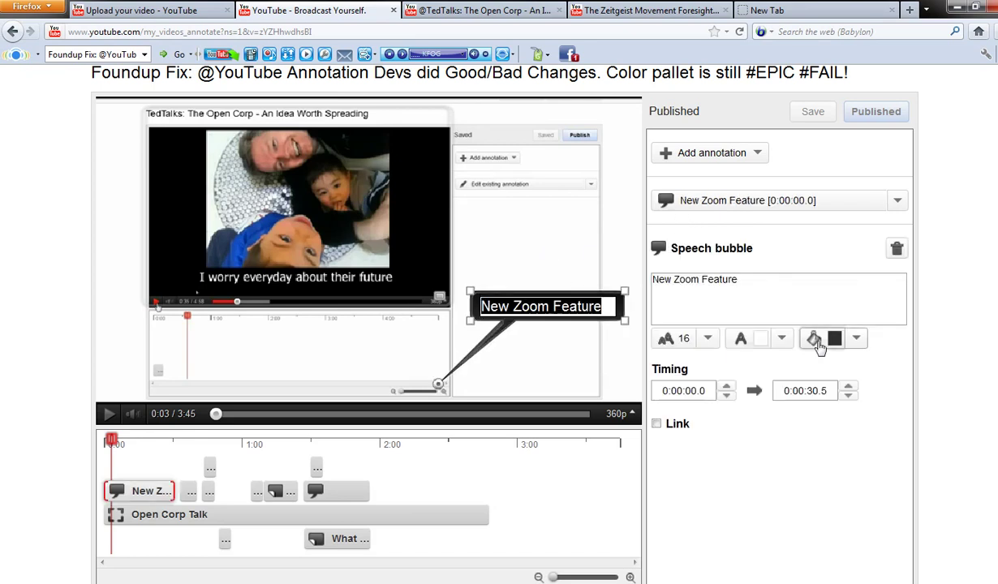
left_click(708, 337)
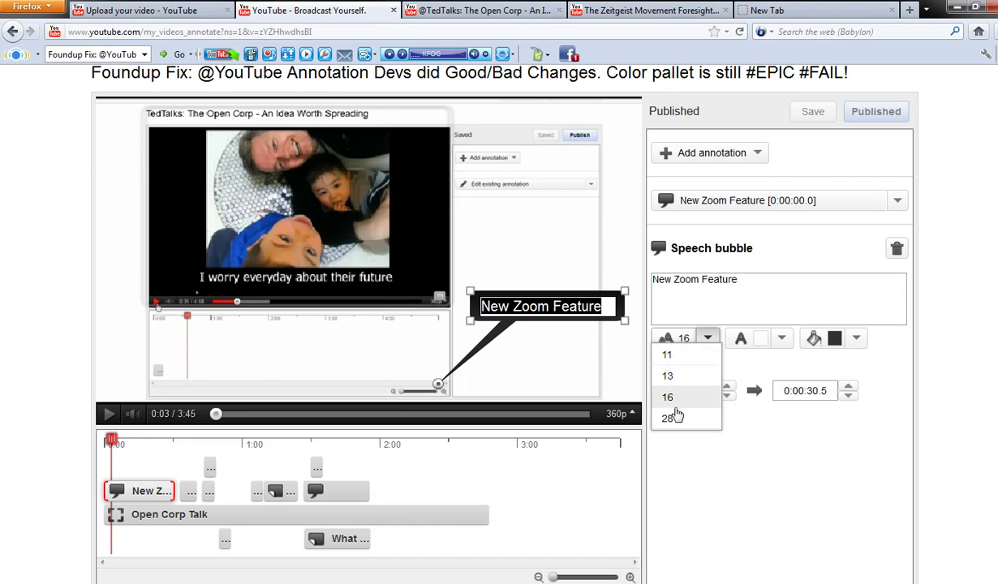
left_click(675, 397)
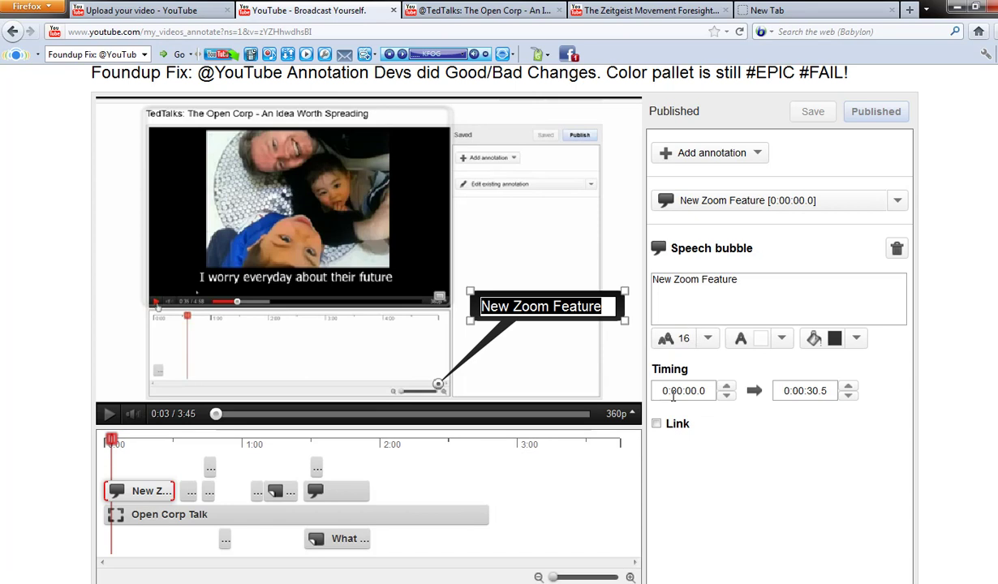
left_click(684, 345)
left_click(670, 341)
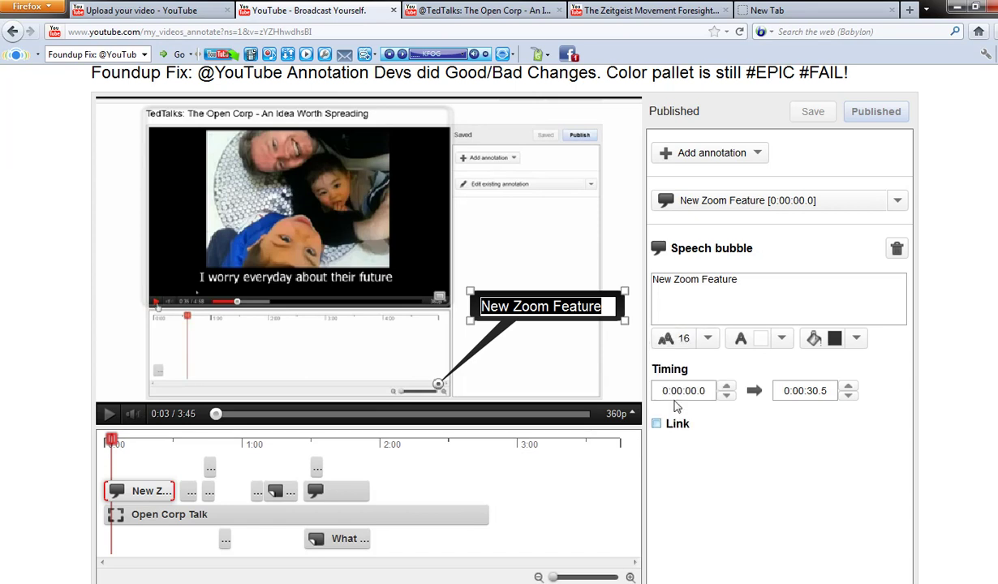
left_click(671, 341)
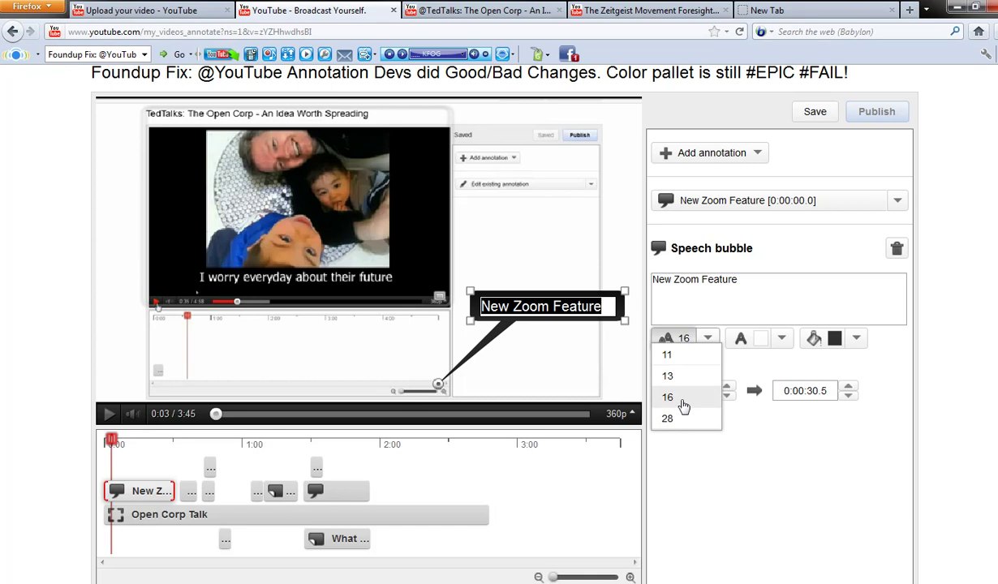
left_click(588, 372)
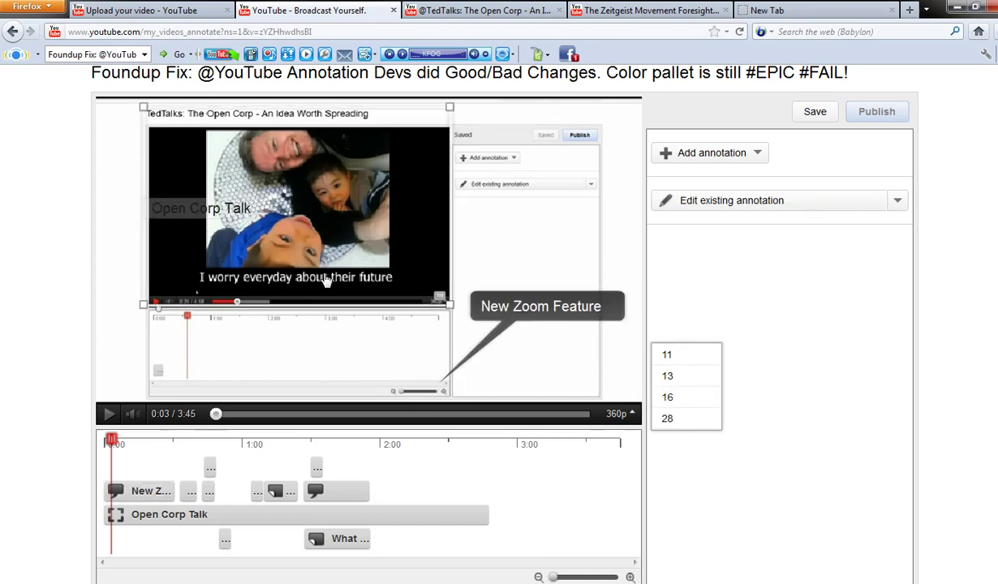
scroll(71, 290, "up", 2)
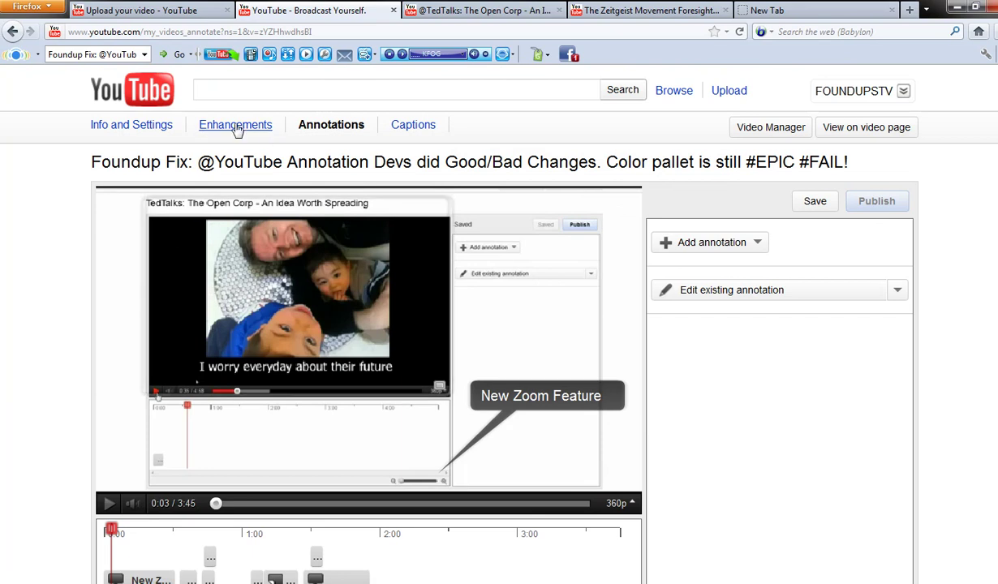
- On the paused watch page, show the Add to playlist list scrolled to FOUNDUPS® CEO talks
left_click(858, 135)
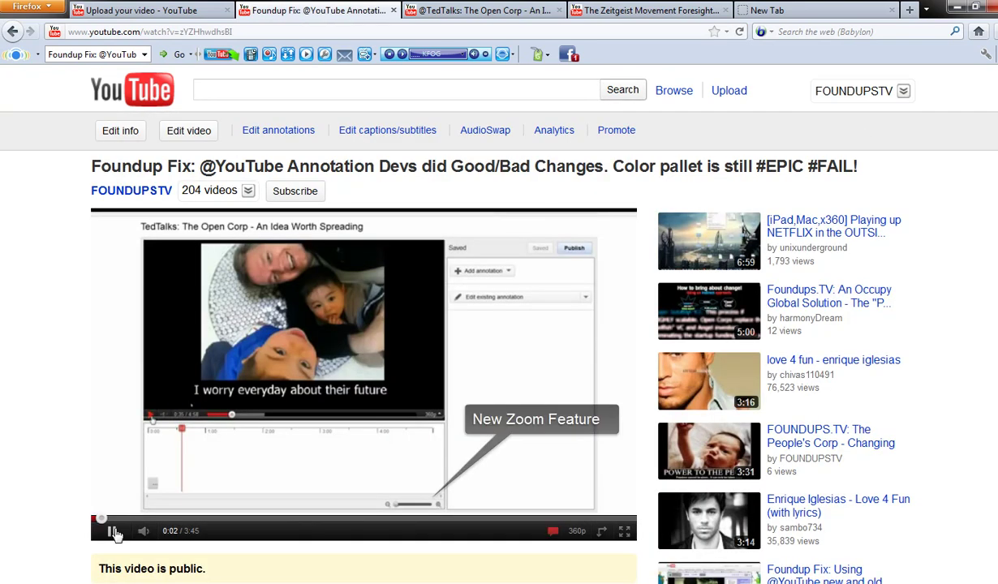
left_click(113, 532)
scroll(66, 418, "down", 4)
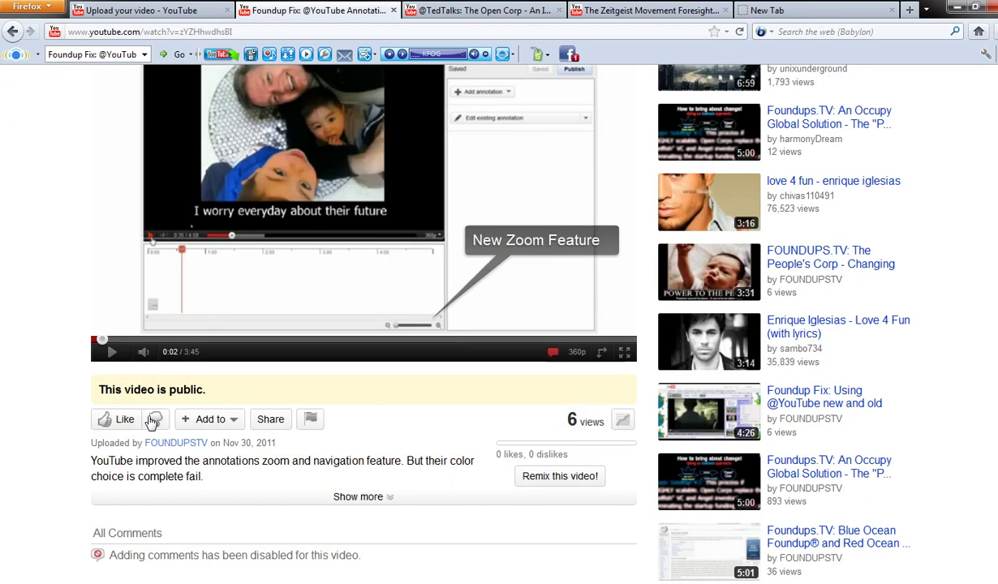
left_click(236, 422)
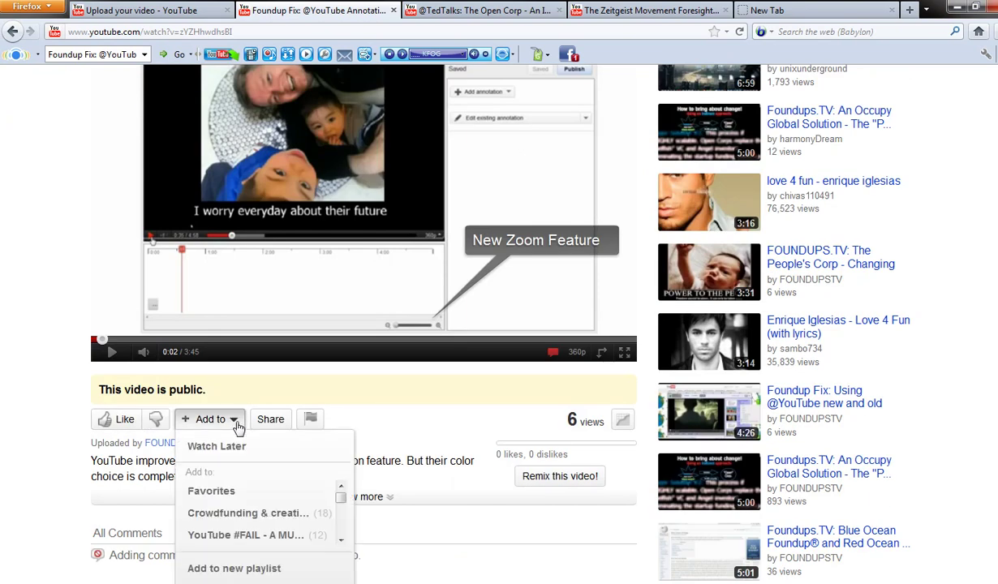
scroll(341, 508, "down", 2)
left_click_drag(341, 508, 341, 524)
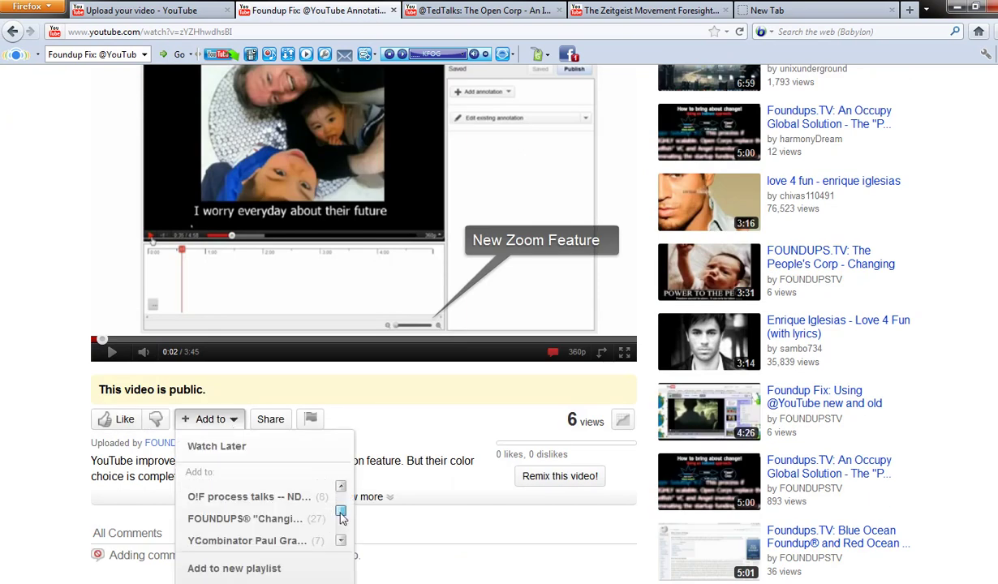
scroll(341, 524, "down", 2)
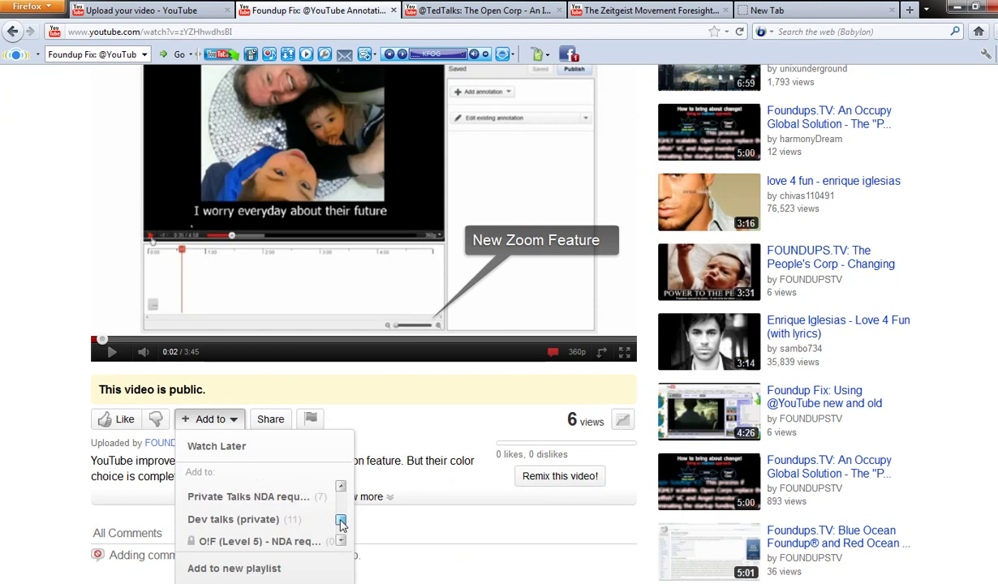
left_click_drag(341, 523, 340, 531)
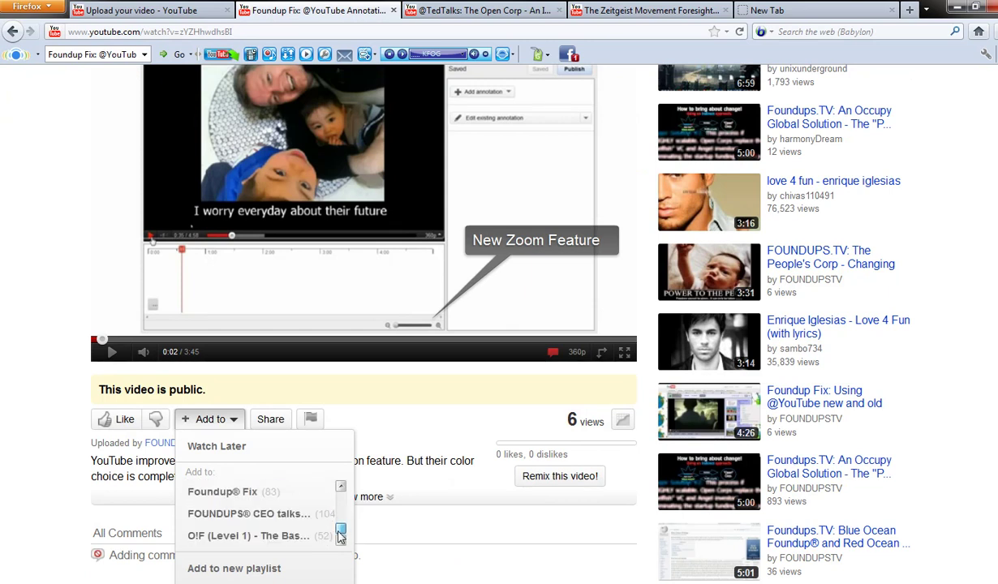
- Add the video to the FOUNDUPS® CEO talks playlist with a 'Rant on Annos' note
left_click(268, 514)
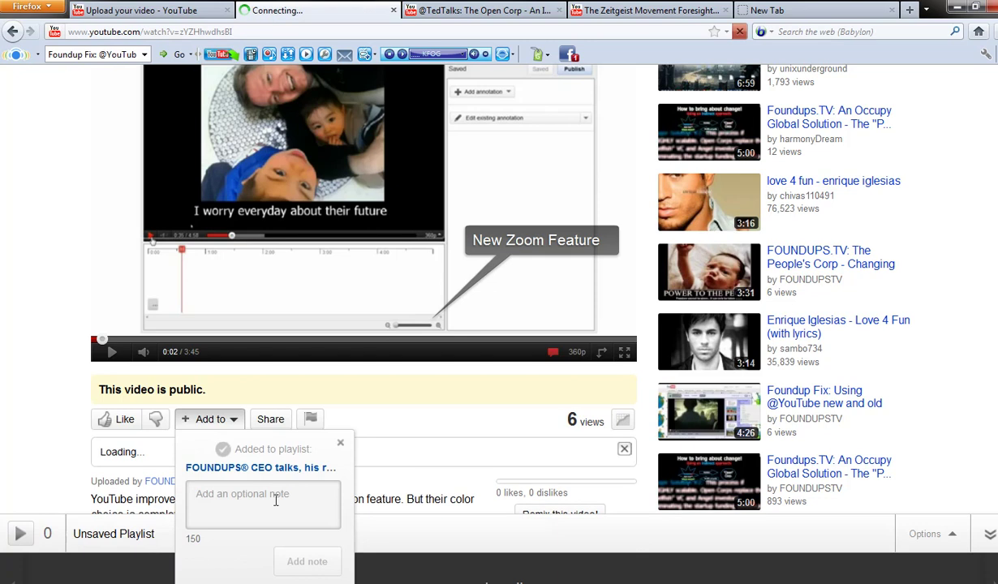
type("Ran")
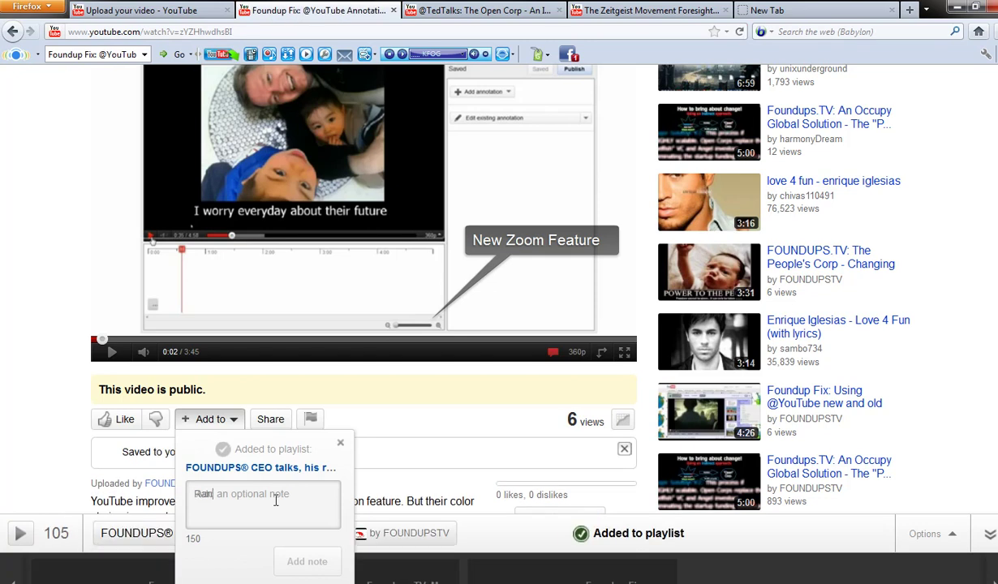
type("t on Annos")
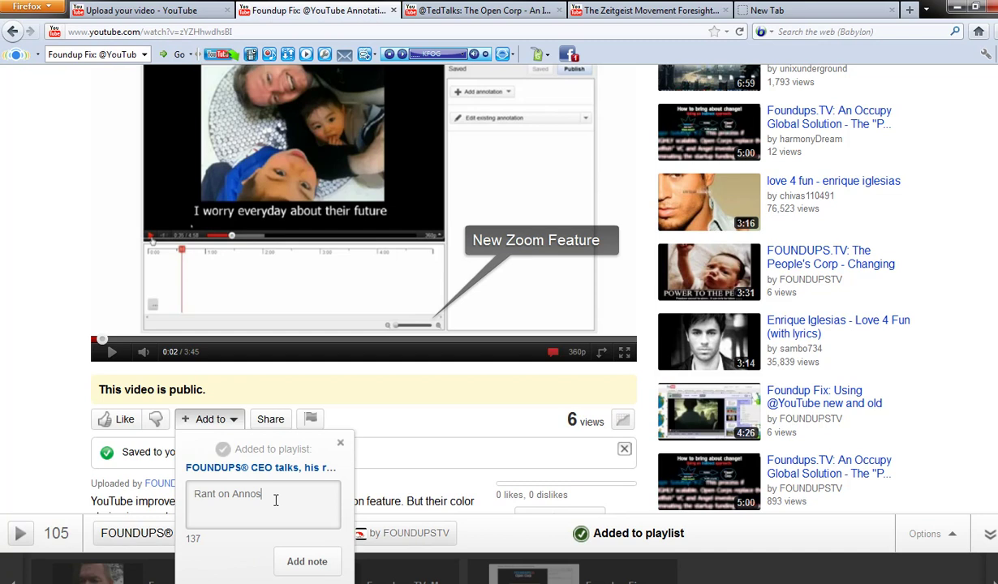
left_click(307, 562)
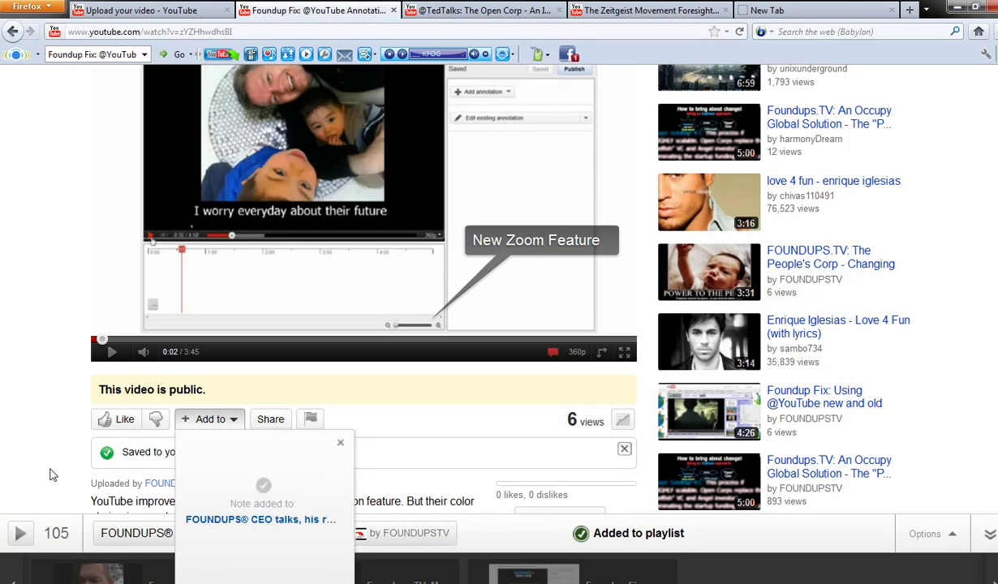
left_click(340, 442)
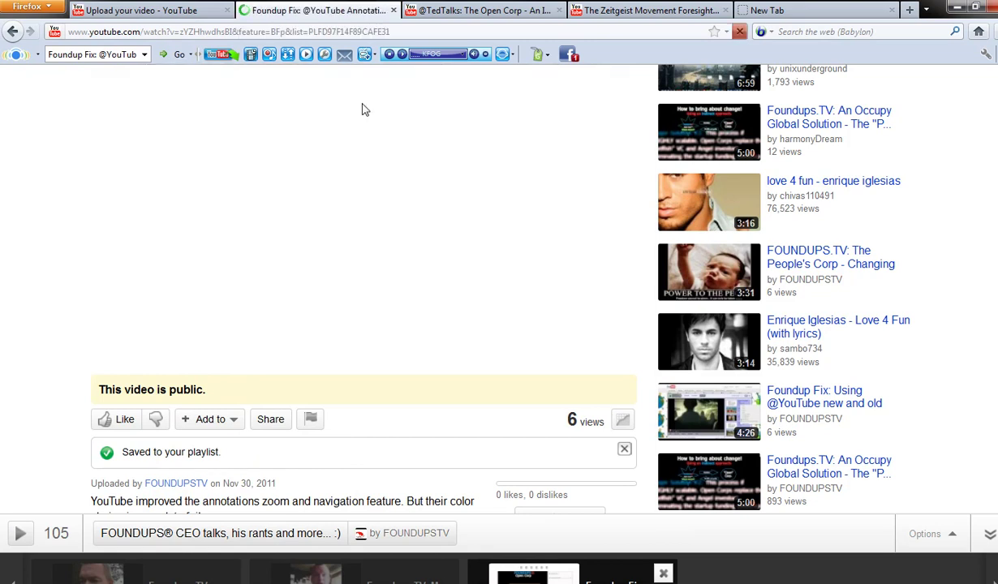
- Step back to playlist item 104 of 105, 'Foundups.TV: Me... and my talks fun Mashup'
left_click(380, 33)
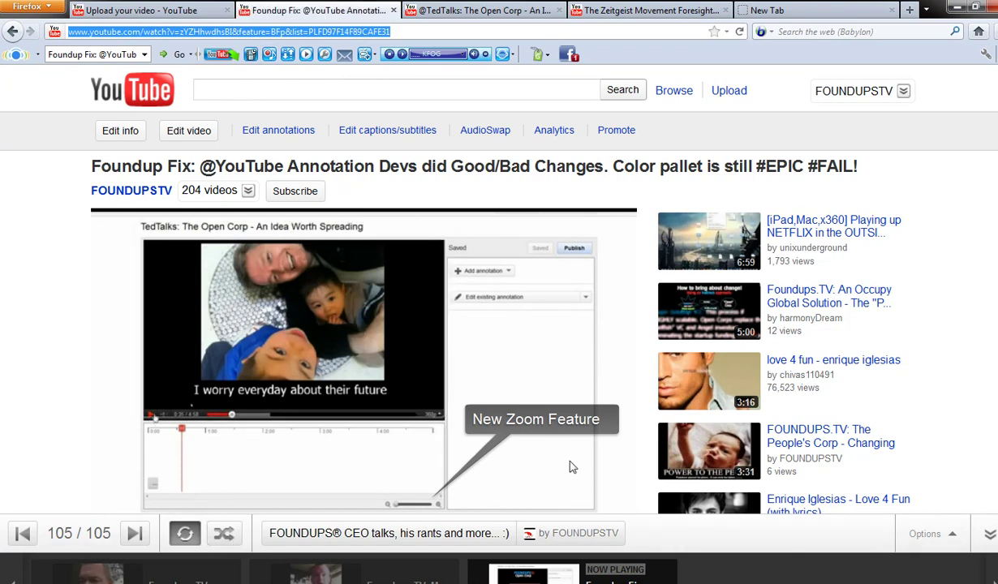
left_click(24, 536)
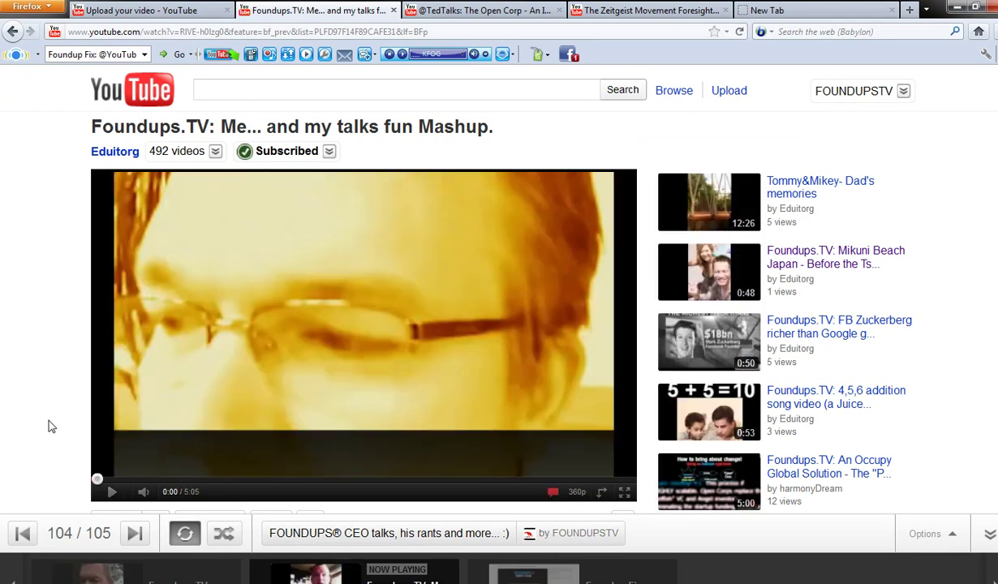
- Go to the FOUNDUPSTV channel via My Channel and show the Changing the World Together playlist details
scroll(48, 426, "down", 2)
scroll(49, 426, "down", 2)
scroll(49, 426, "up", 4)
left_click(904, 91)
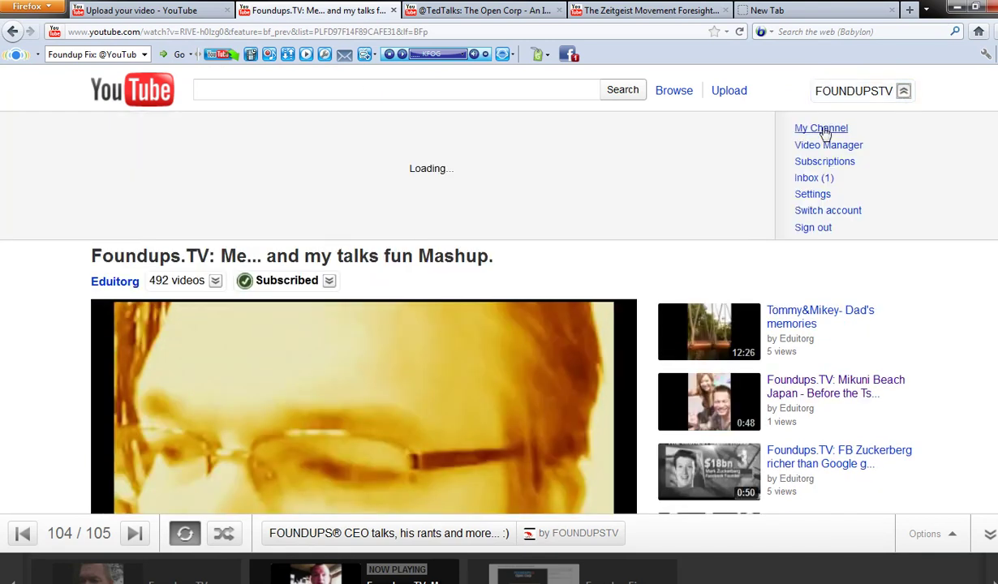
left_click(822, 129)
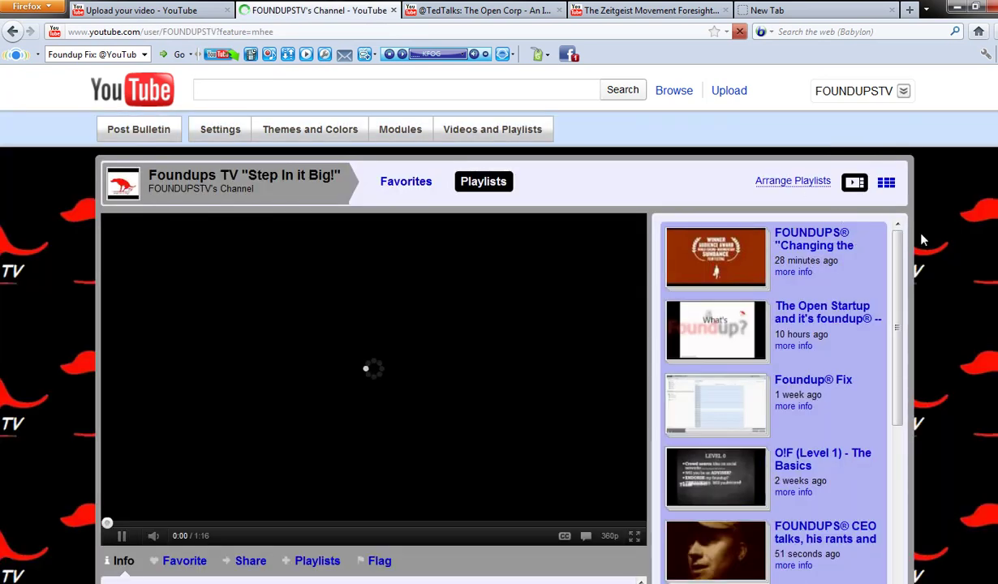
scroll(867, 264, "down", 1)
scroll(897, 270, "up", 1)
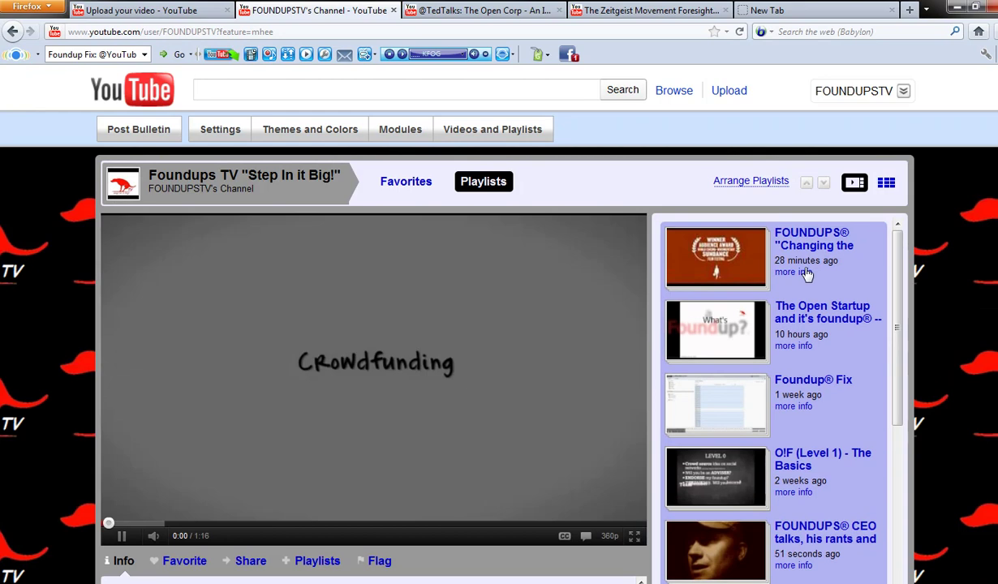
left_click(807, 272)
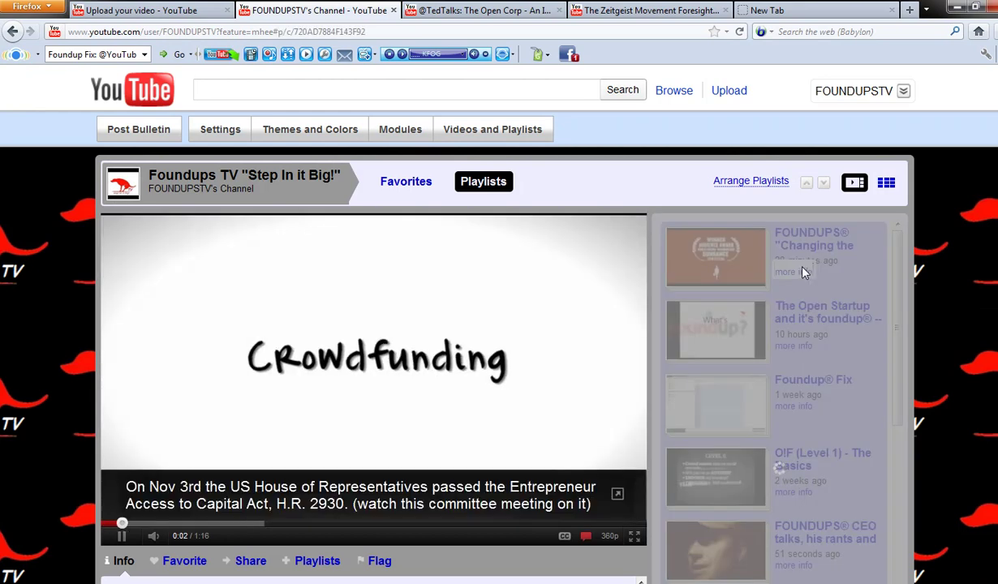
- Edit the Changing the World Together playlist, review its video notes, and save it
left_click(878, 235)
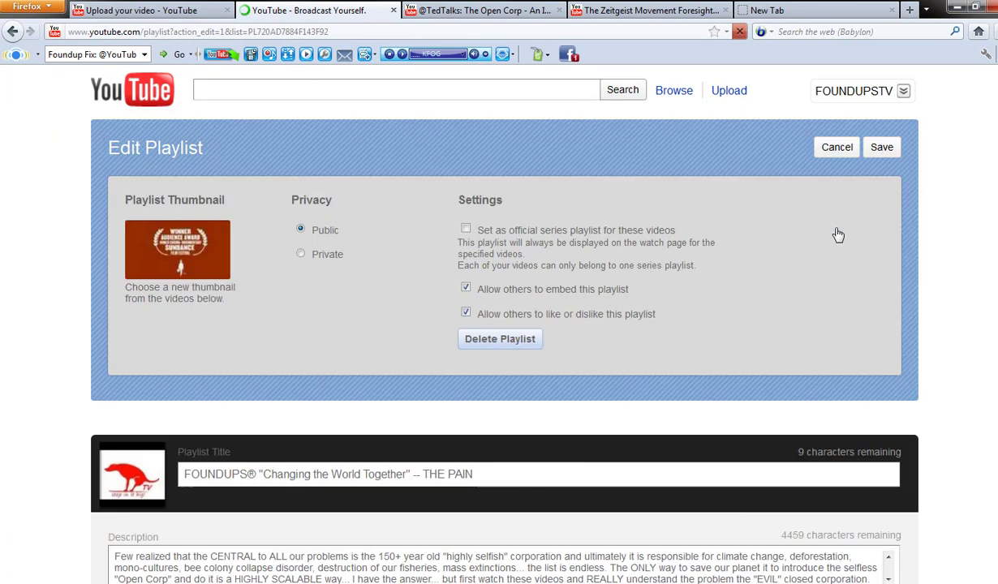
scroll(447, 364, "down", 4)
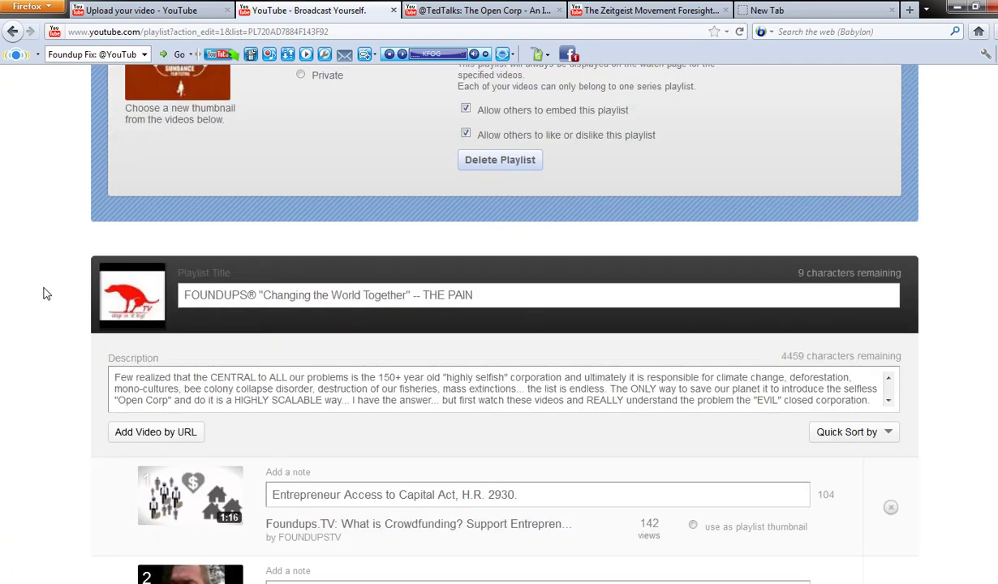
scroll(45, 293, "down", 4)
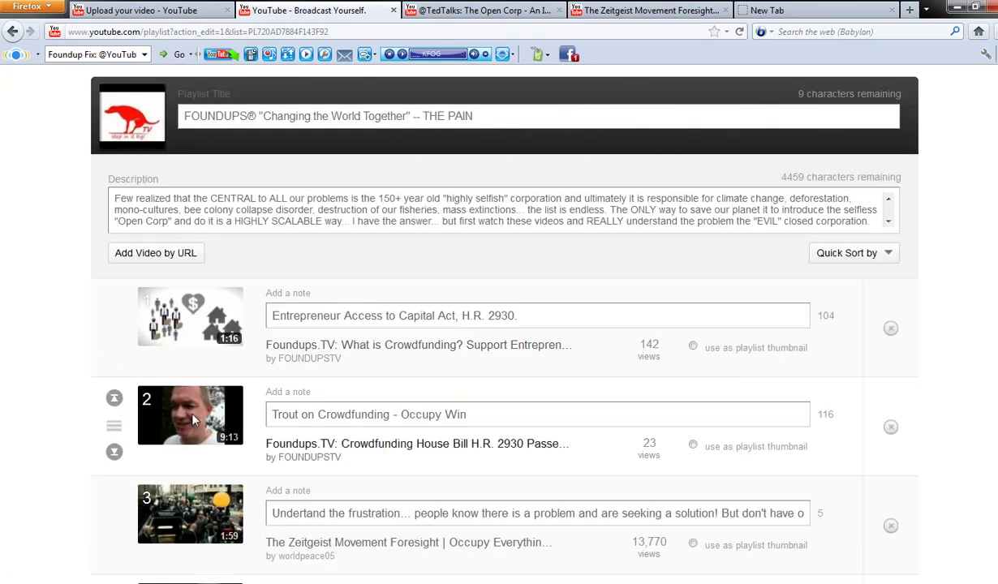
scroll(868, 239, "up", 6)
scroll(868, 239, "up", 2)
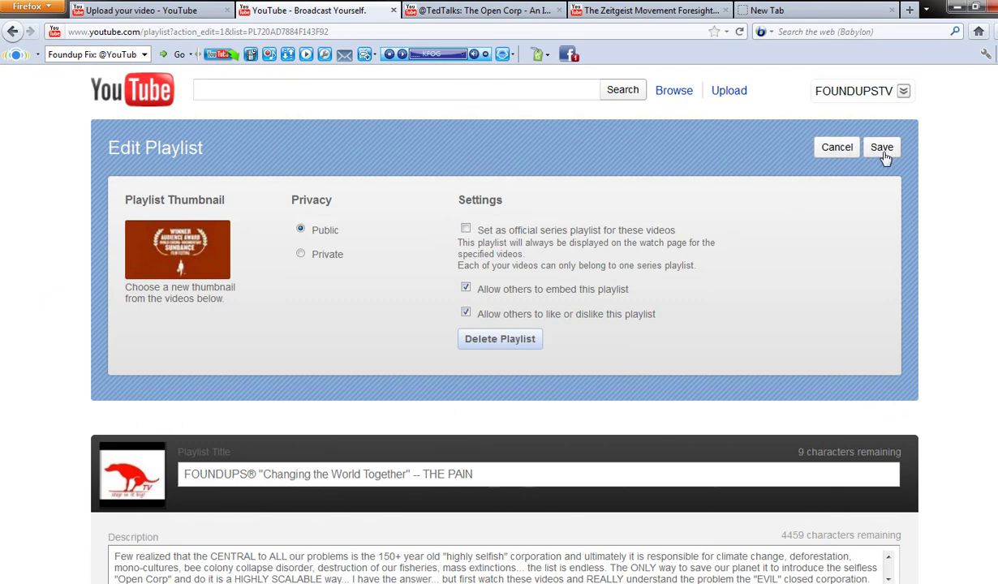
left_click(820, 150)
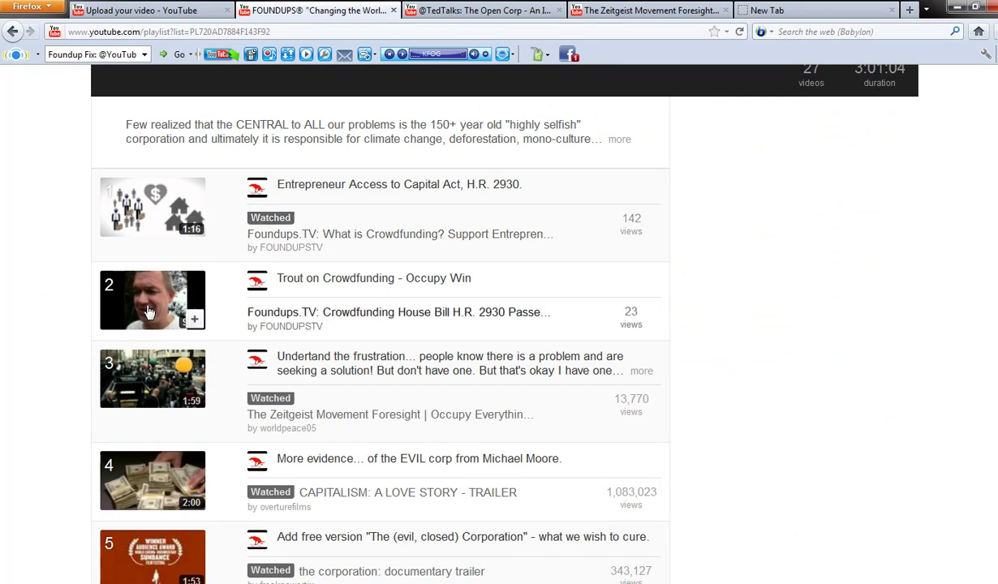
- Play the crowdfunding House Bill clip, then close its tab and return to the upload page
left_click(242, 310)
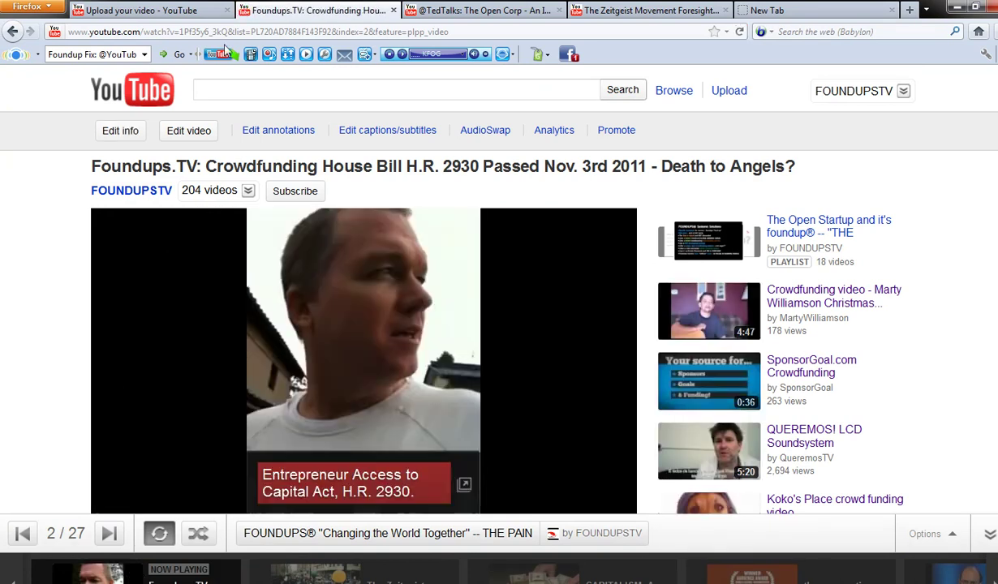
left_click(154, 10)
left_click(369, 11)
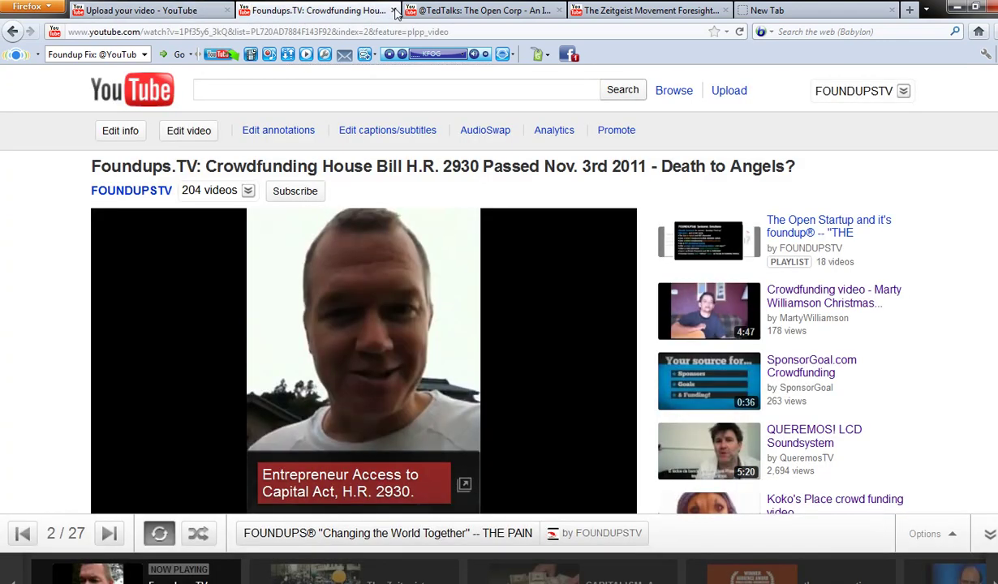
left_click(393, 9)
- Open the published Foundup Fix video in a new tab and show its Add to playlist list
key("ctrl+Page_Up")
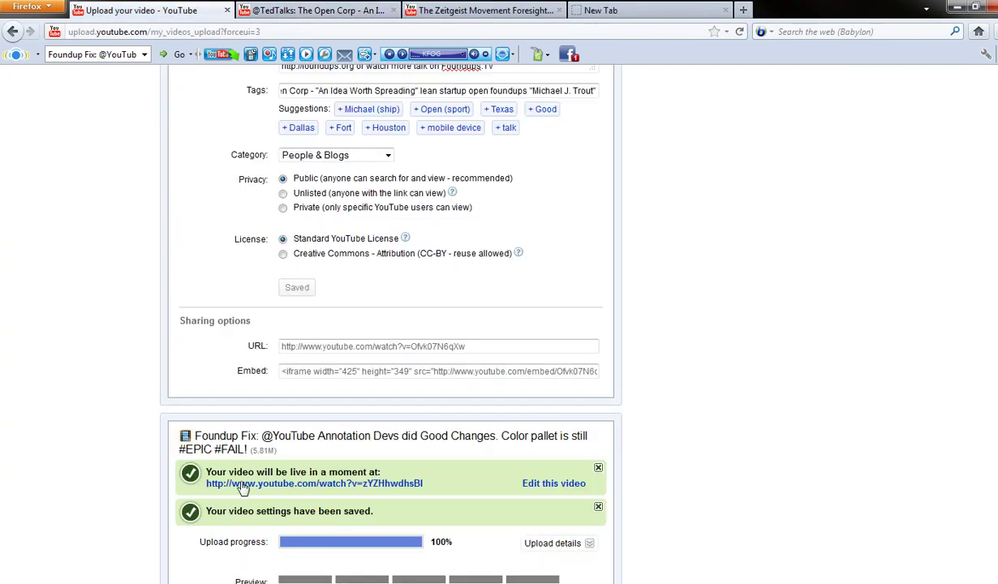
right_click(319, 485)
left_click(333, 495)
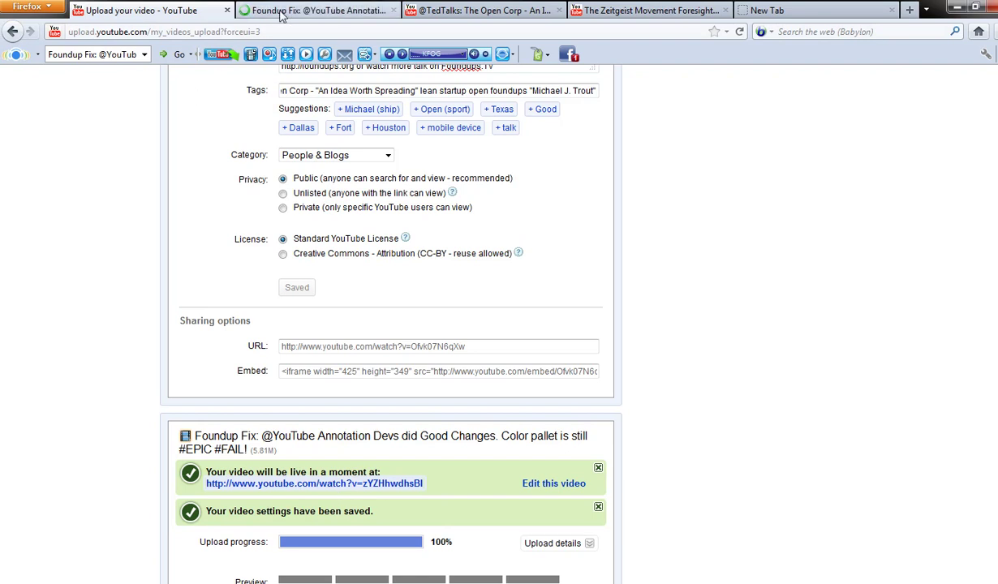
left_click(316, 10)
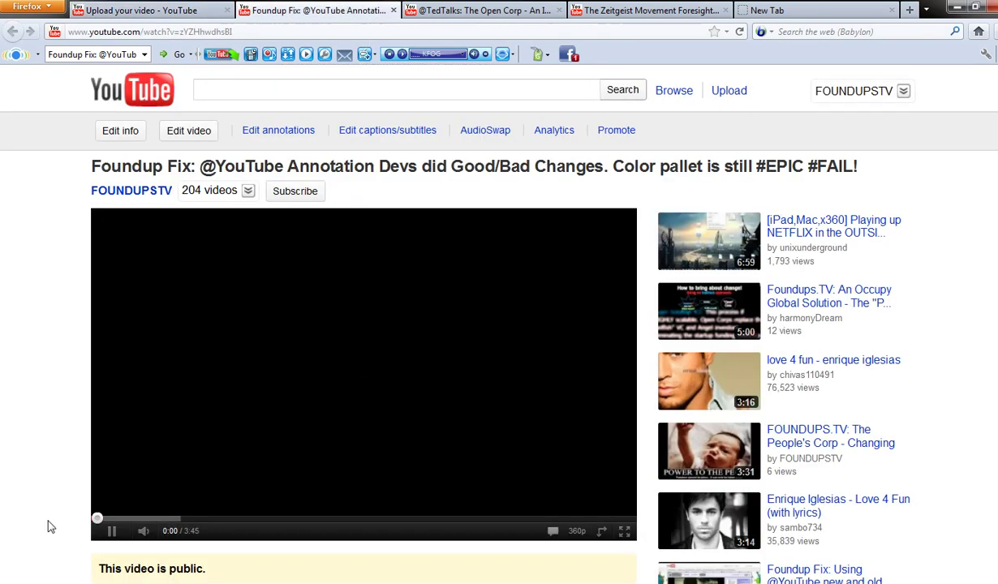
scroll(49, 523, "down", 3)
left_click(234, 420)
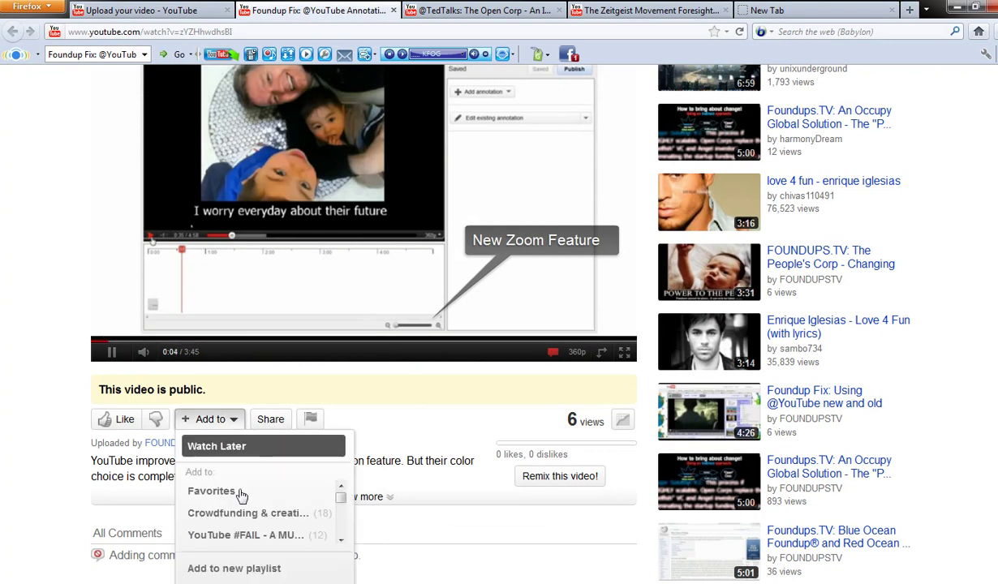
mouse_move(341, 505)
left_mouse_down()
mouse_move(342, 542)
mouse_move(342, 517)
left_mouse_up()
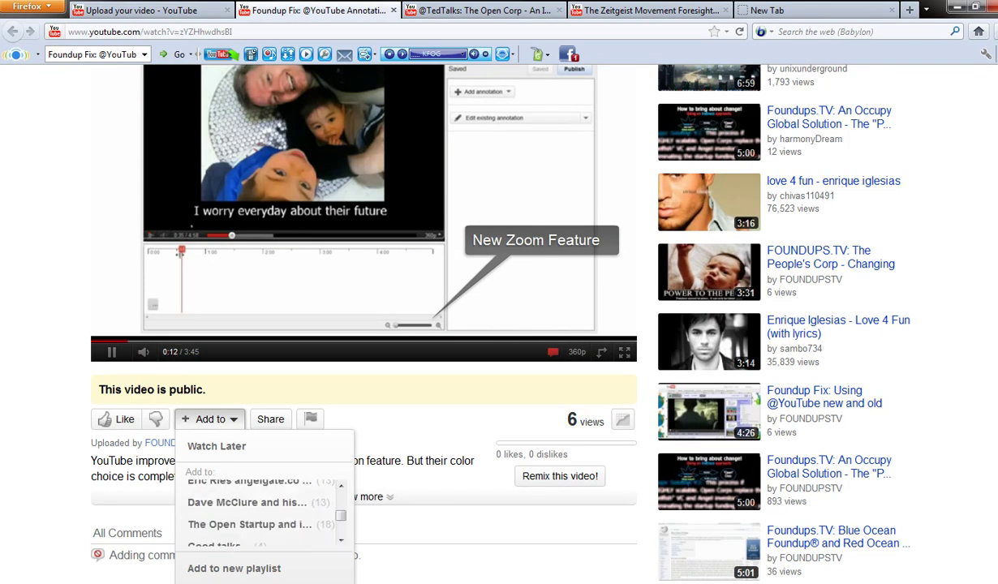